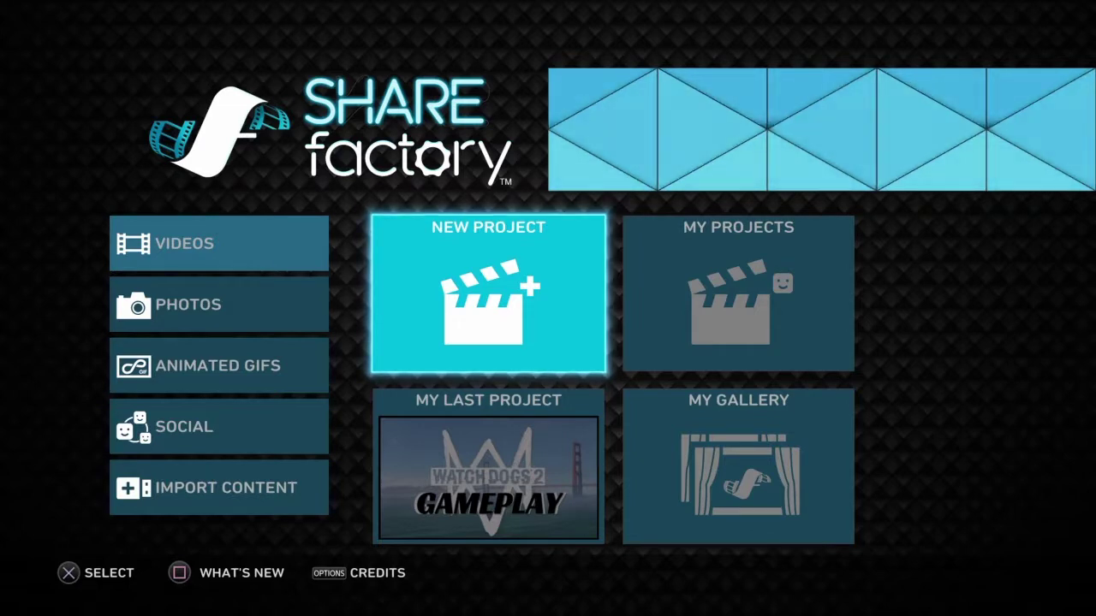
# - Start a new video project and deselect the Countdown: Racing Intro, Title and Outro clips and the Stinger Clip
pyautogui.press('Left')
pyautogui.press('Right')
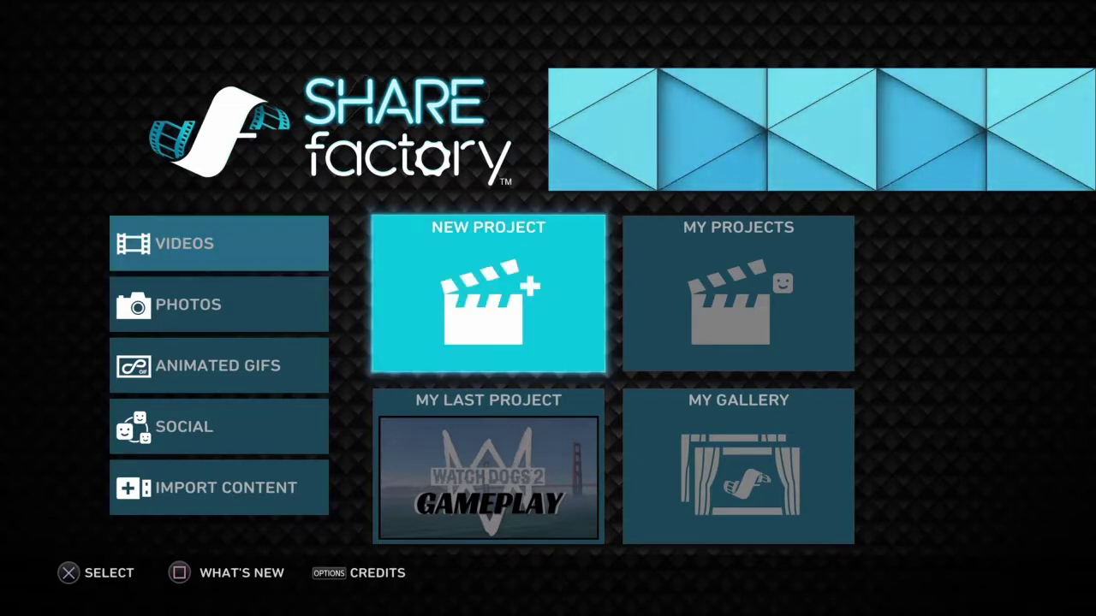
pyautogui.press('Return')
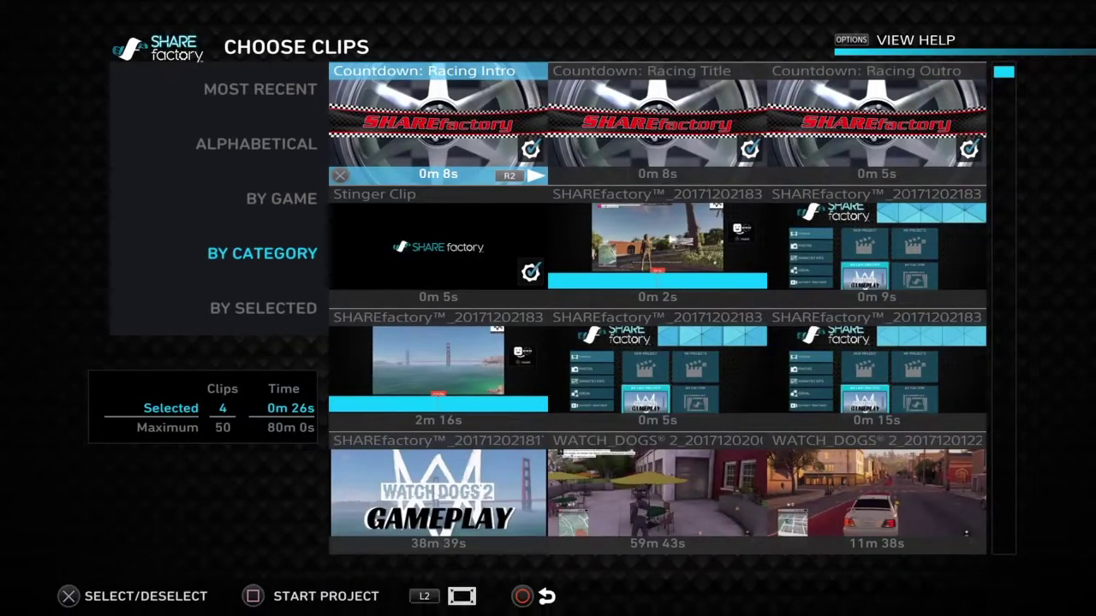
pyautogui.press('Return')
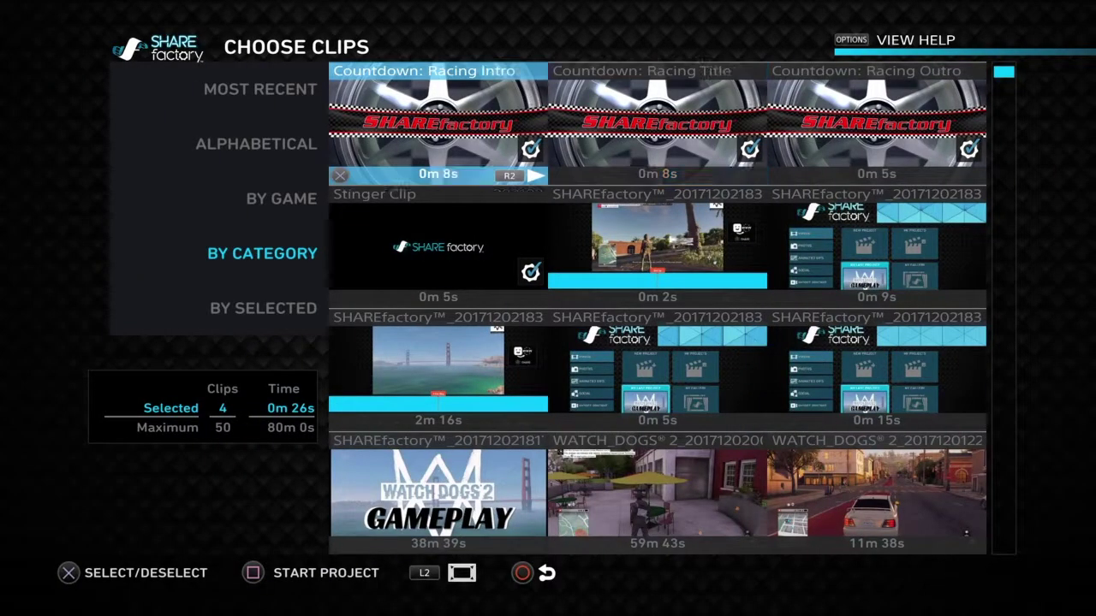
pyautogui.press('Right')
pyautogui.press('Return')
pyautogui.press('Right')
pyautogui.press('Return')
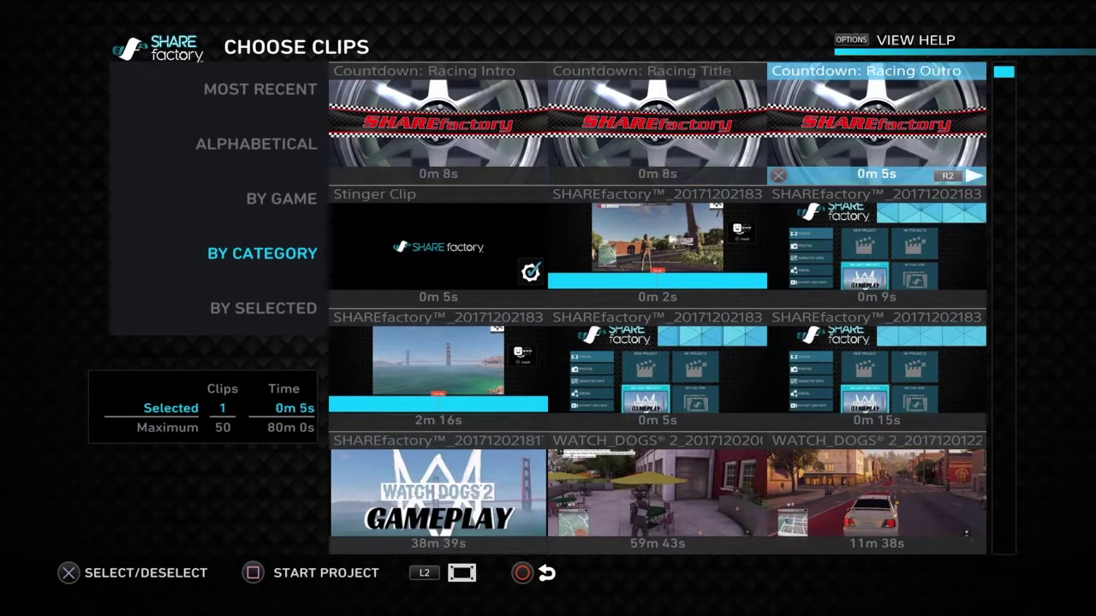
pyautogui.press('Down')
pyautogui.press('Left')
pyautogui.press('Left')
pyautogui.press('Return')
# - Select the 11m 38s WATCH_DOGS 2 clip and start the project with only that clip
pyautogui.press('Right')
pyautogui.press('Down')
pyautogui.press('Down')
pyautogui.press('Down')
pyautogui.press('Down')
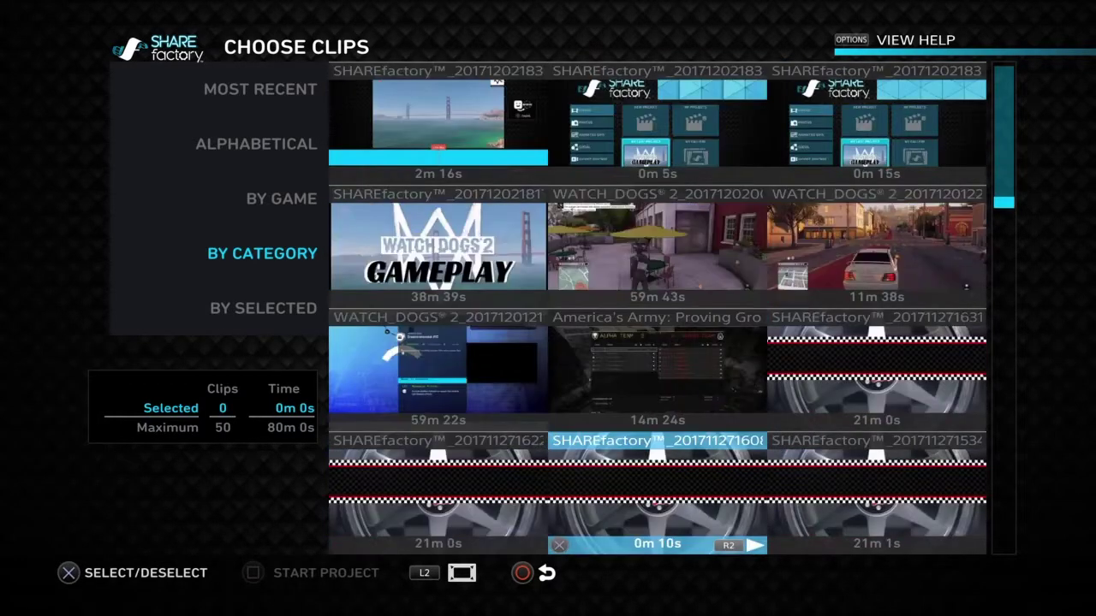
pyautogui.press('Down')
pyautogui.press('Left')
pyautogui.press('Up')
pyautogui.press('Right')
pyautogui.press('Right')
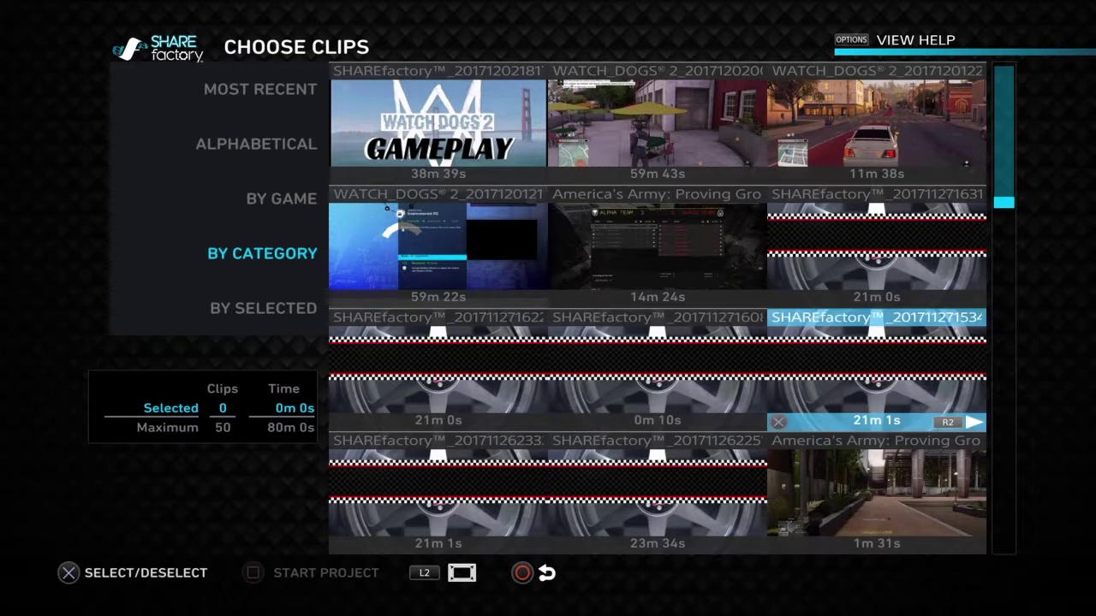
pyautogui.press('Up')
pyautogui.press('Left')
pyautogui.press('Up')
pyautogui.press('Up')
pyautogui.press('Down')
pyautogui.press('Right')
pyautogui.press('Return')
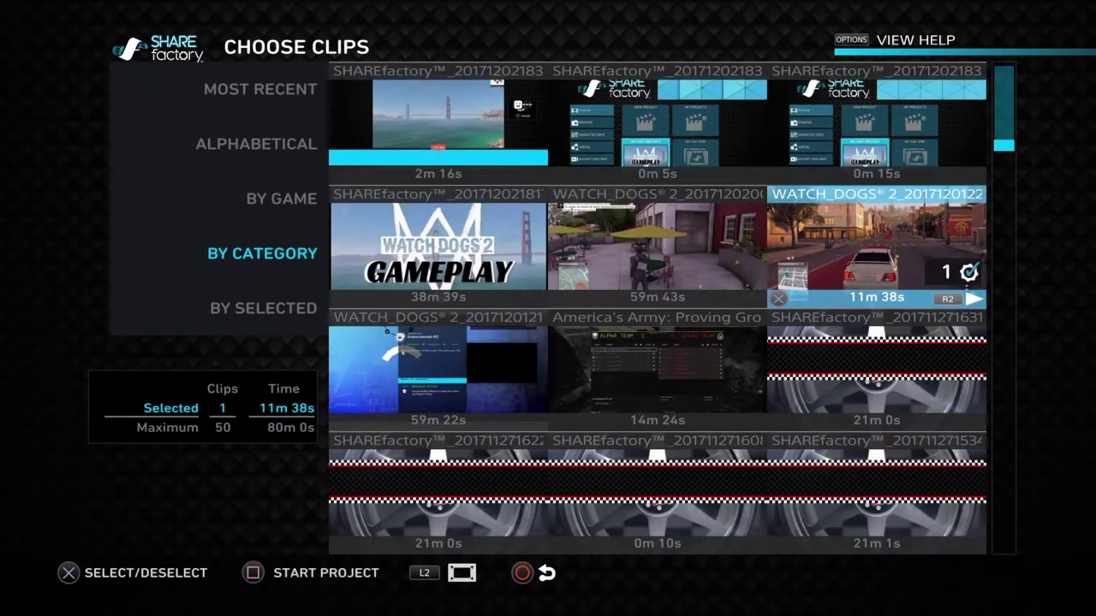
pyautogui.press('space')
pyautogui.press('Return')
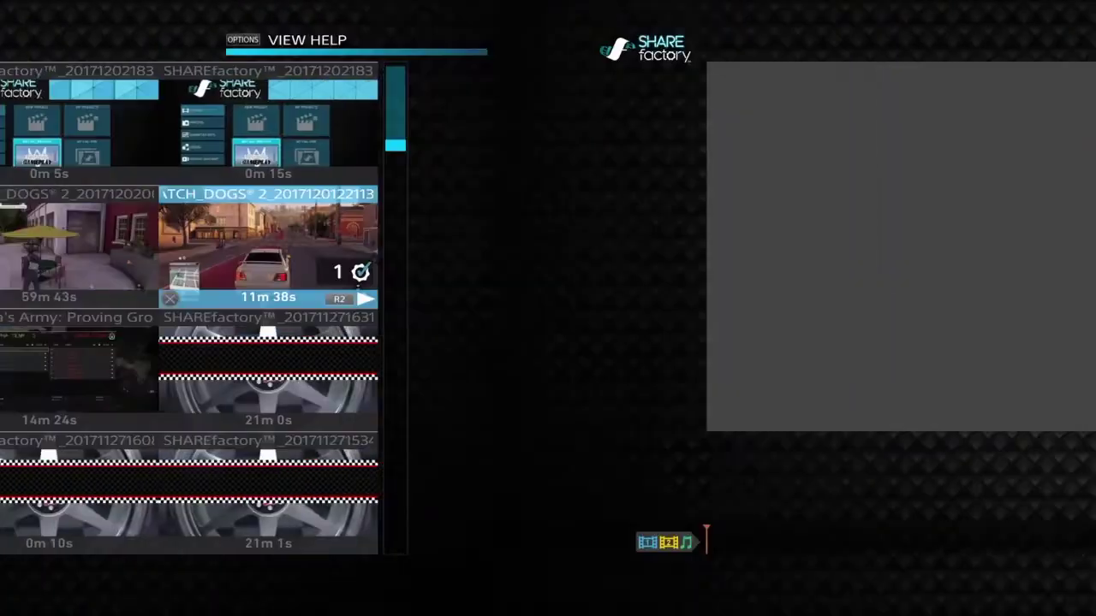
# - Move the playhead to 7m 28s and show that frame full screen for a screenshot
pyautogui.press('Right')
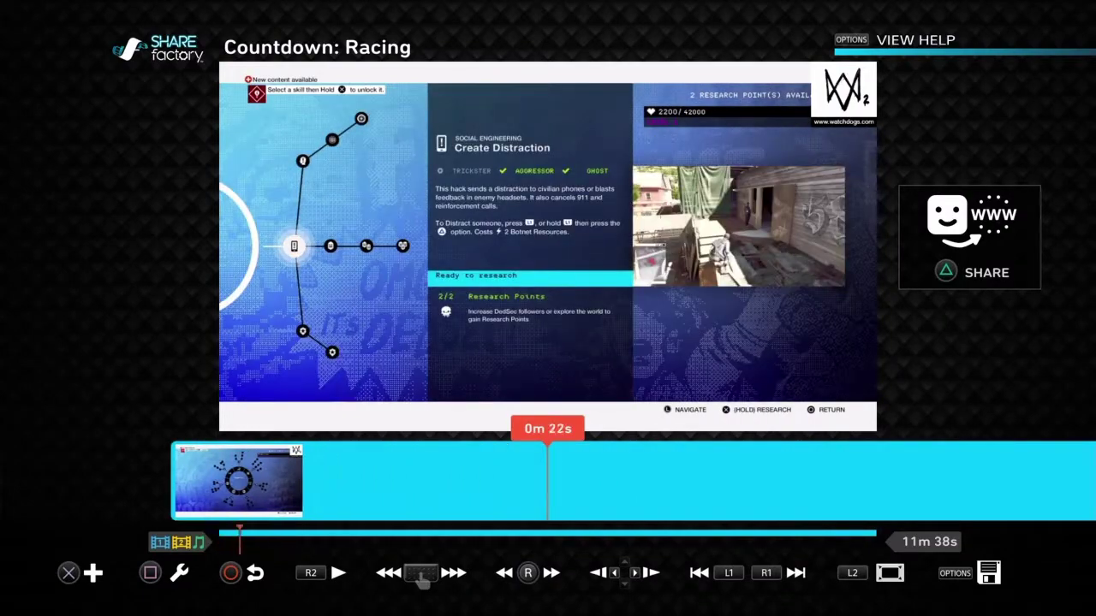
pyautogui.press('Right')
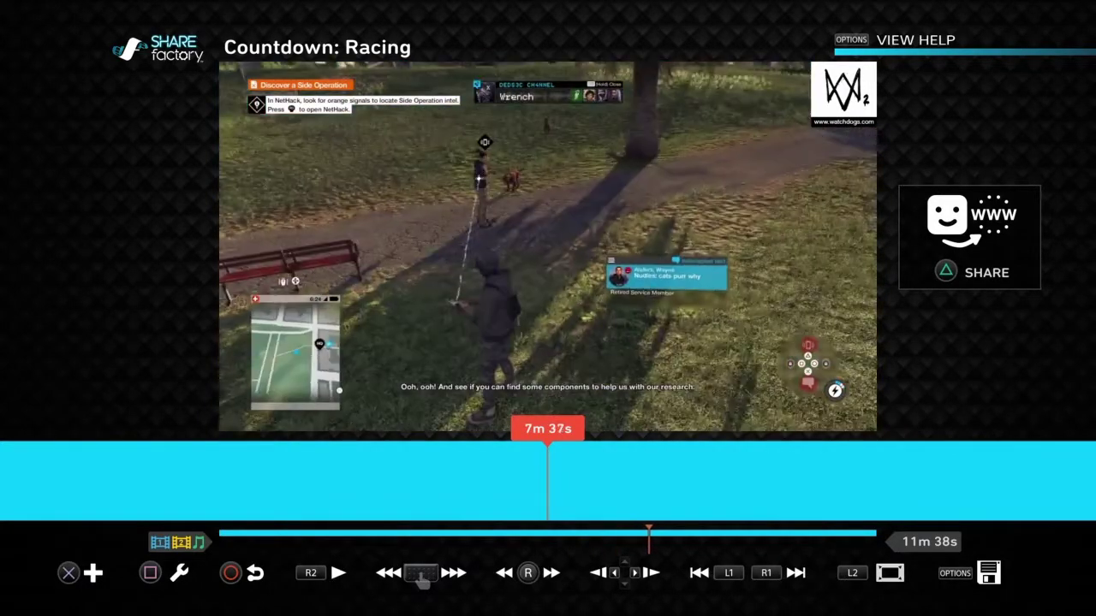
pyautogui.press('Left')
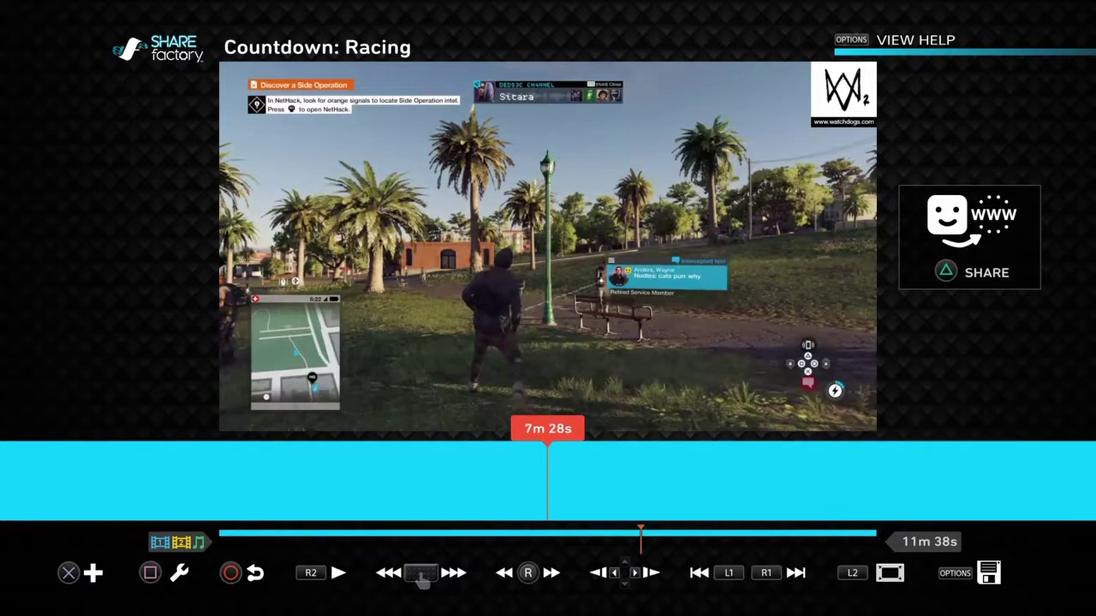
pyautogui.press('L2')
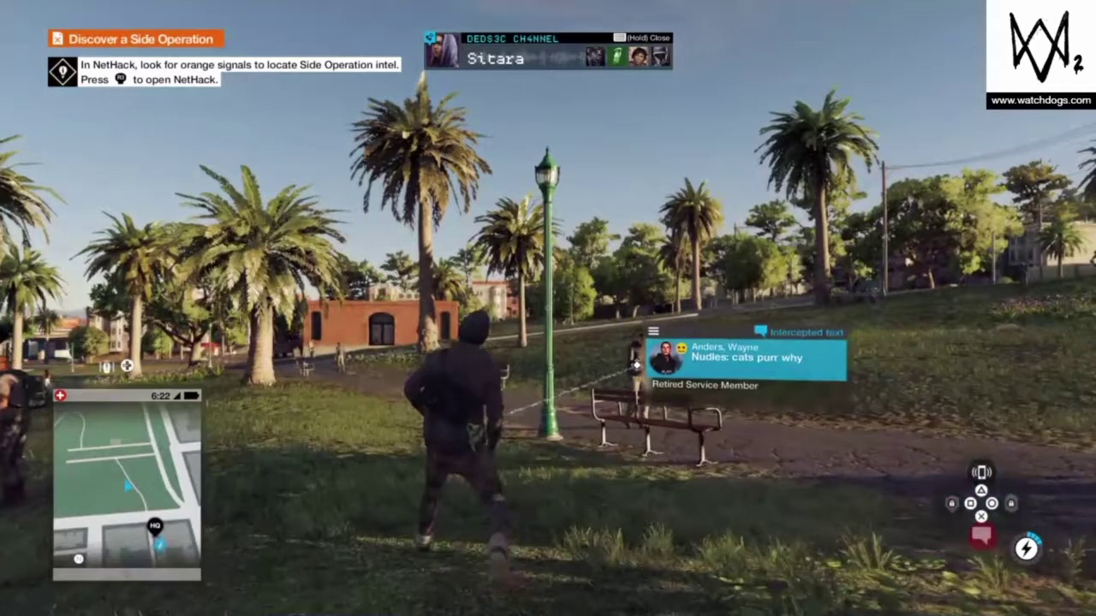
pyautogui.press('Escape')
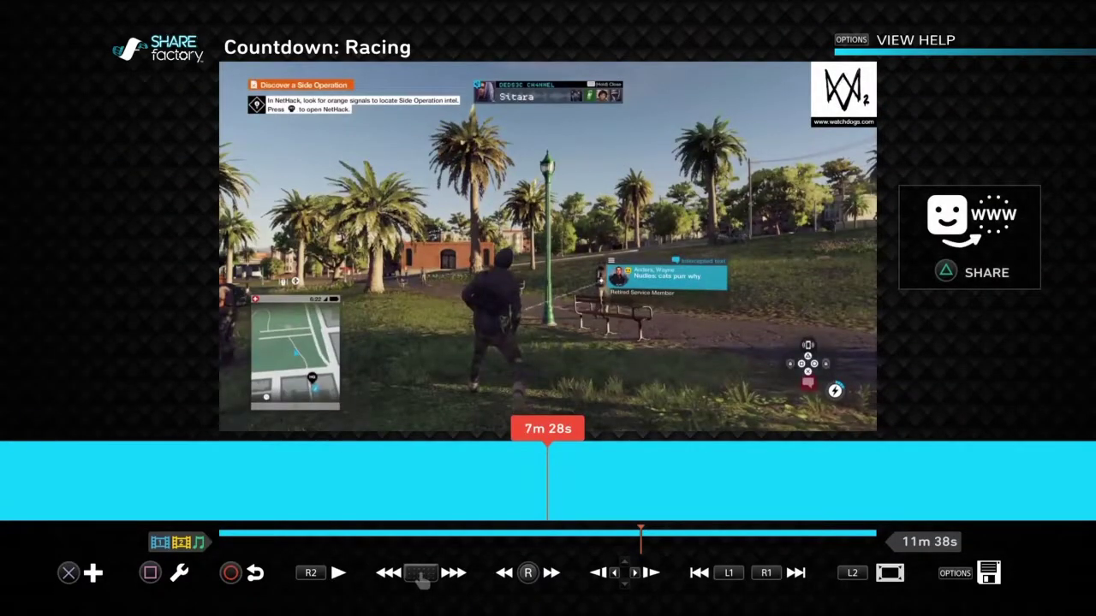
# - Save the project and exit to the main menu
pyautogui.press('Escape')
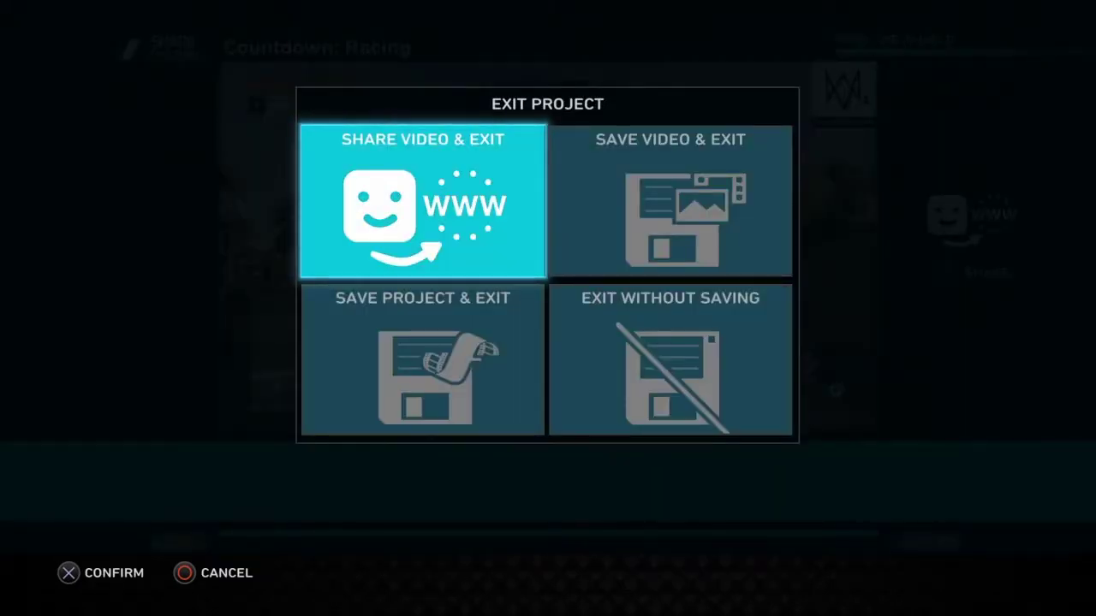
pyautogui.press('Down')
pyautogui.press('Right')
pyautogui.press('Up')
pyautogui.press('Left')
pyautogui.press('Right')
pyautogui.press('Down')
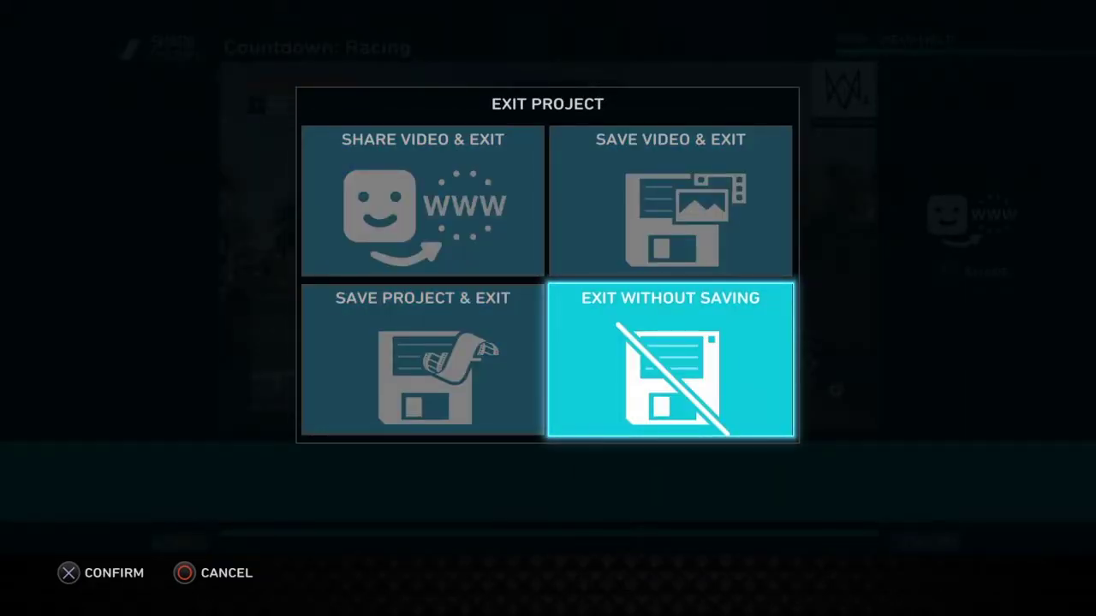
pyautogui.press('Left')
pyautogui.press('Return')
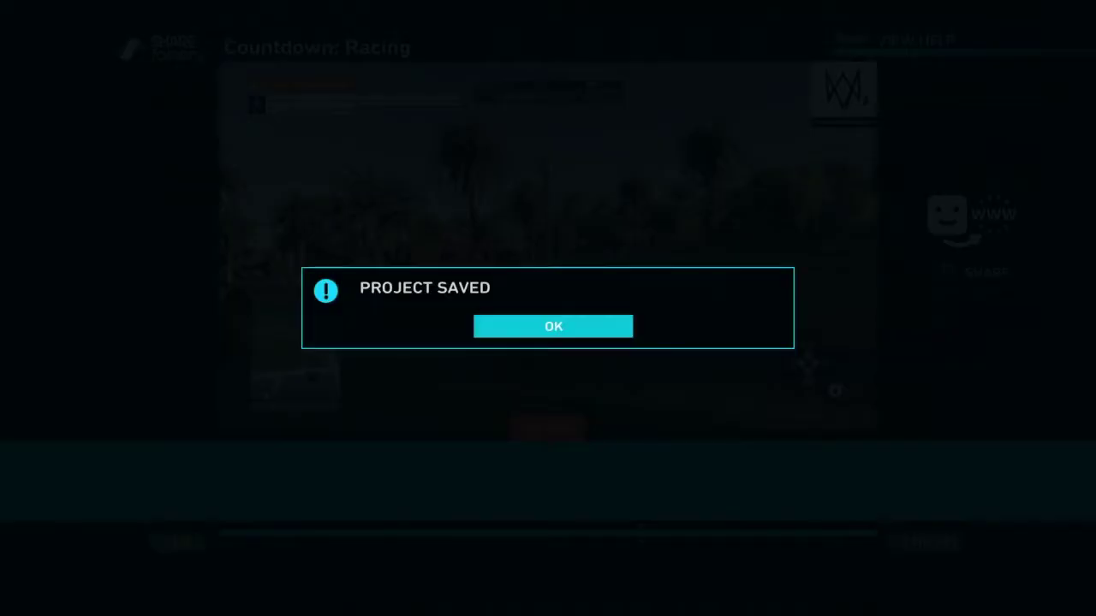
pyautogui.press('Return')
# - Start a new photo project with the Countdown: Racing theme
pyautogui.press('Left')
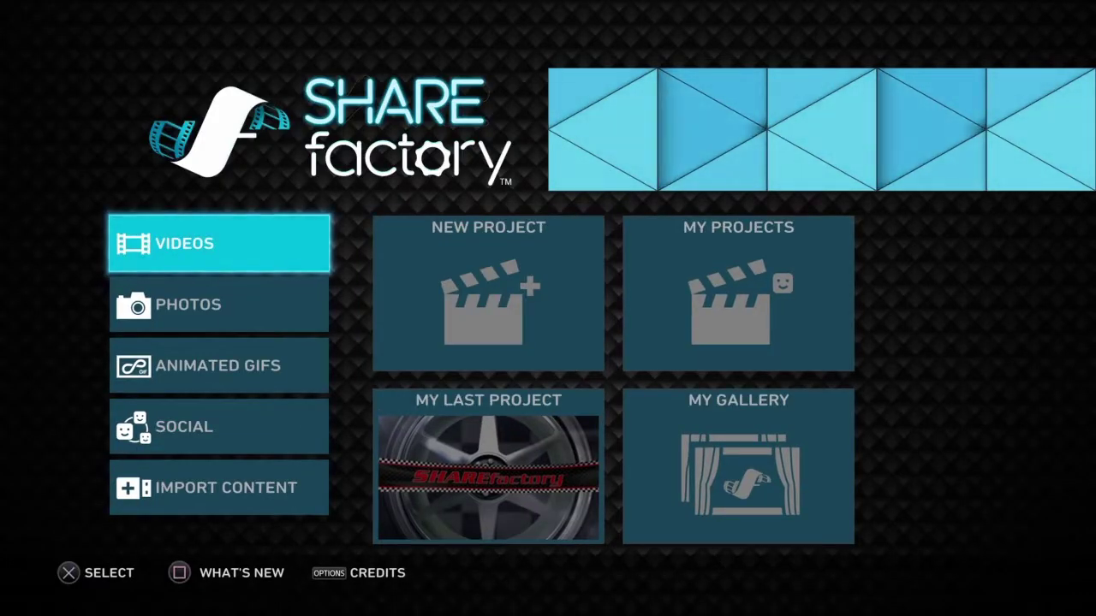
pyautogui.press('Down')
pyautogui.press('Right')
pyautogui.press('Right')
pyautogui.press('Left')
pyautogui.press('Down')
pyautogui.press('Return')
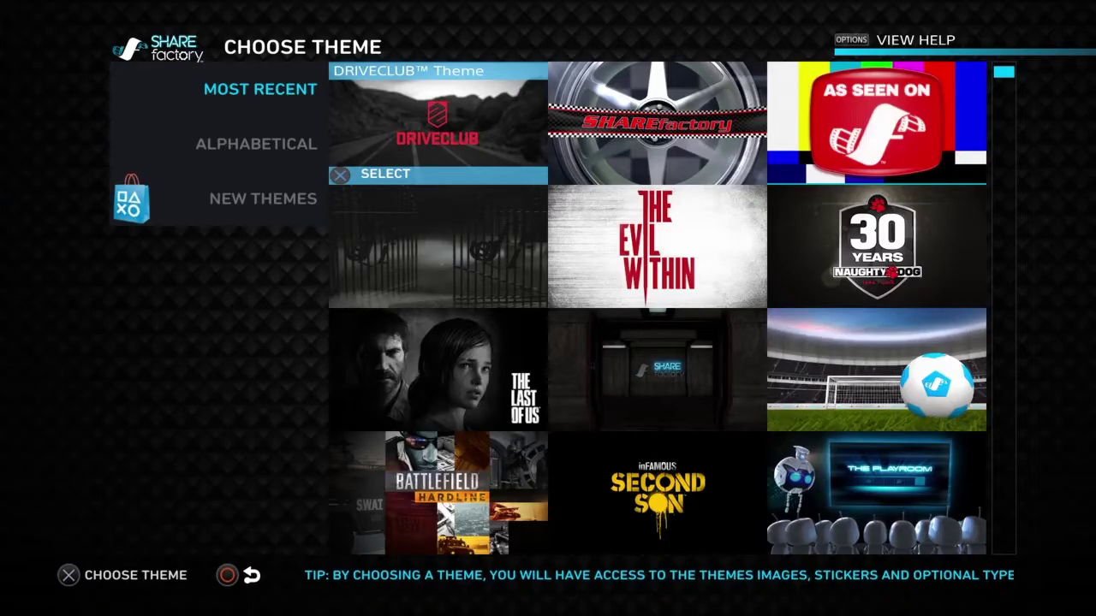
pyautogui.press('Right')
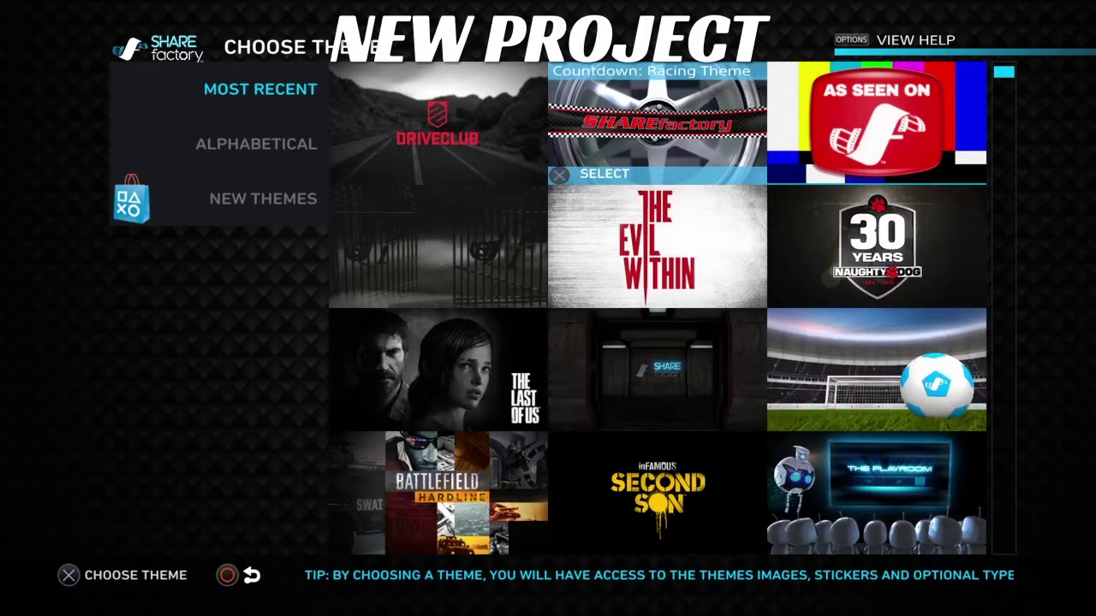
pyautogui.press('Return')
# - Choose the park gameplay screenshot for the one-frame layout and create the photo project under its default name
pyautogui.press('Down')
pyautogui.press('Up')
pyautogui.press('Right')
pyautogui.press('Down')
pyautogui.press('Return')
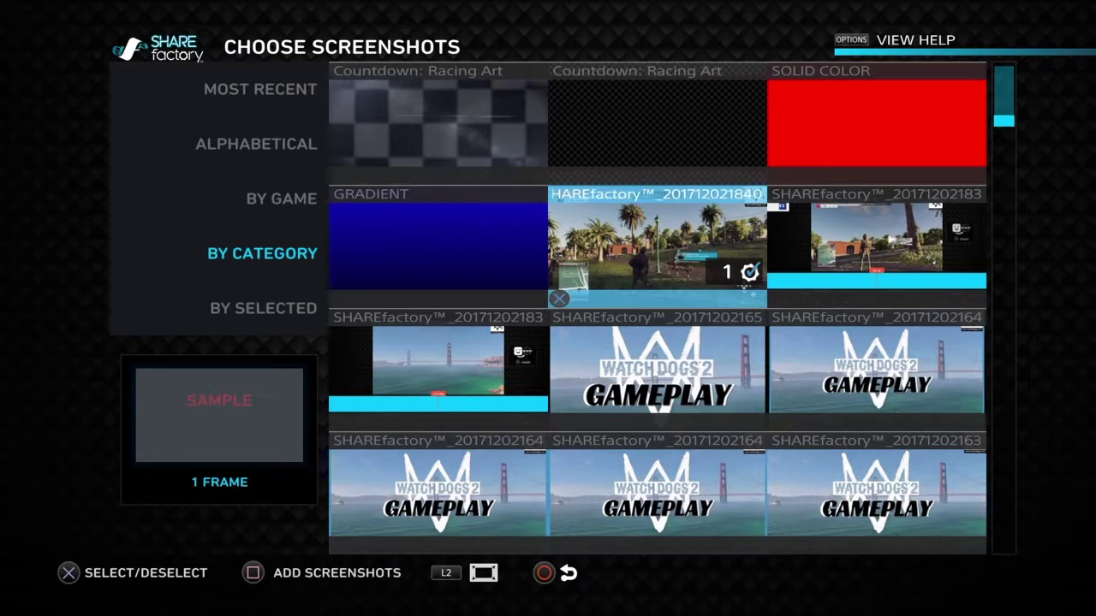
pyautogui.press('Right')
pyautogui.press('Left')
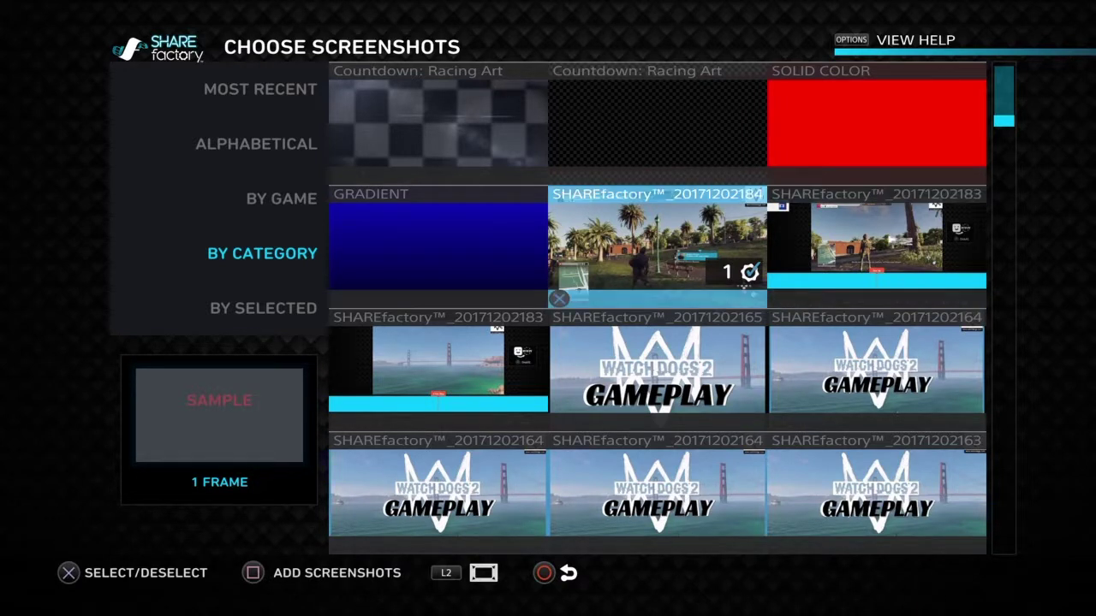
pyautogui.press('Return')
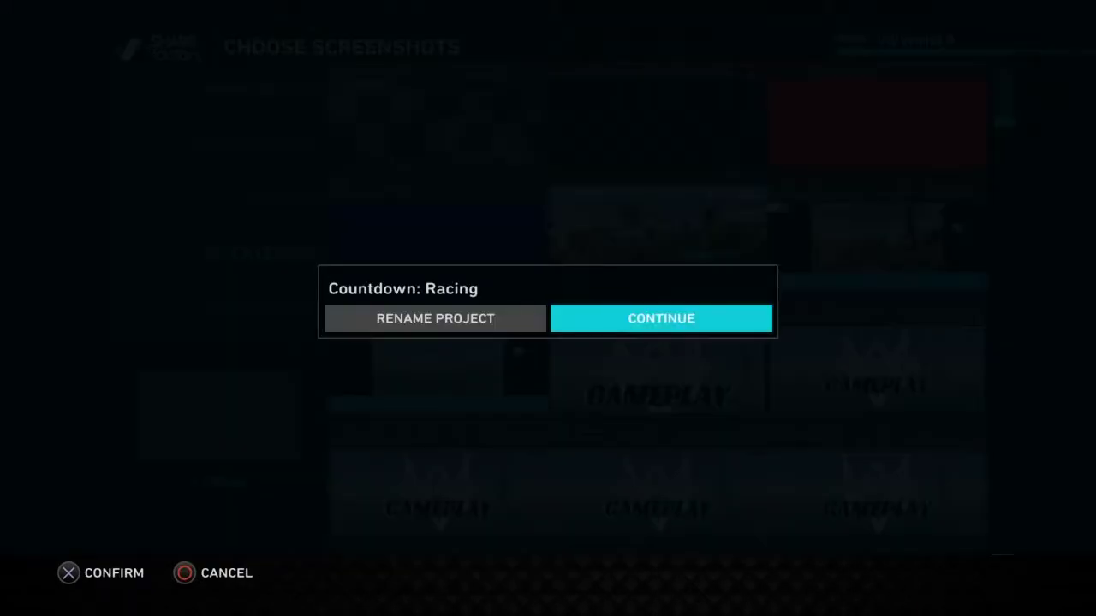
pyautogui.press('Return')
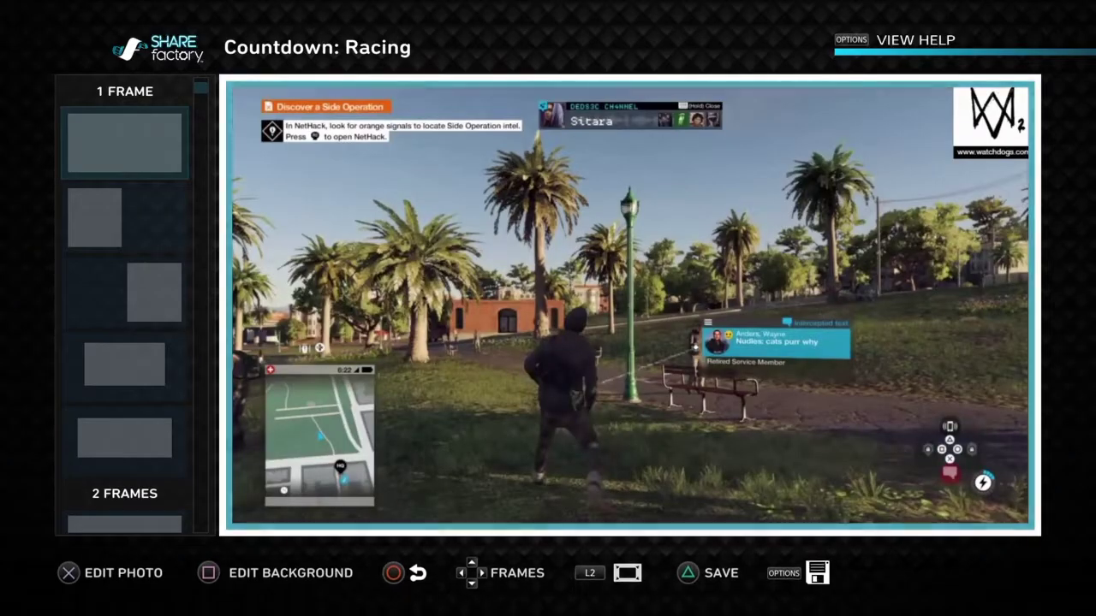
# - Add a text overlay to the photo in the medium size of the bold italic font
pyautogui.press('Return')
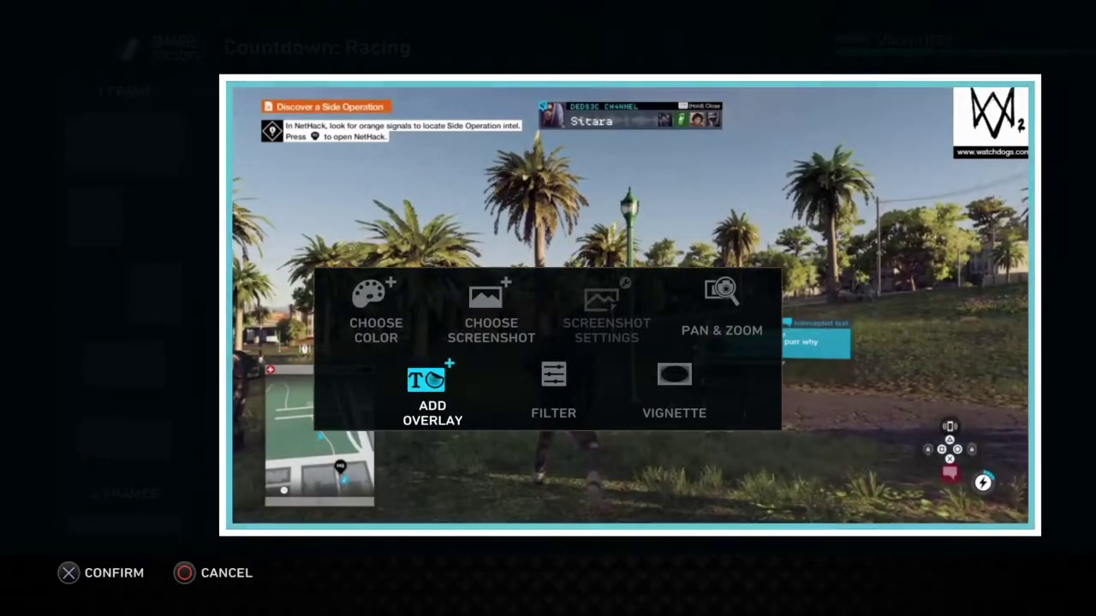
pyautogui.press('Return')
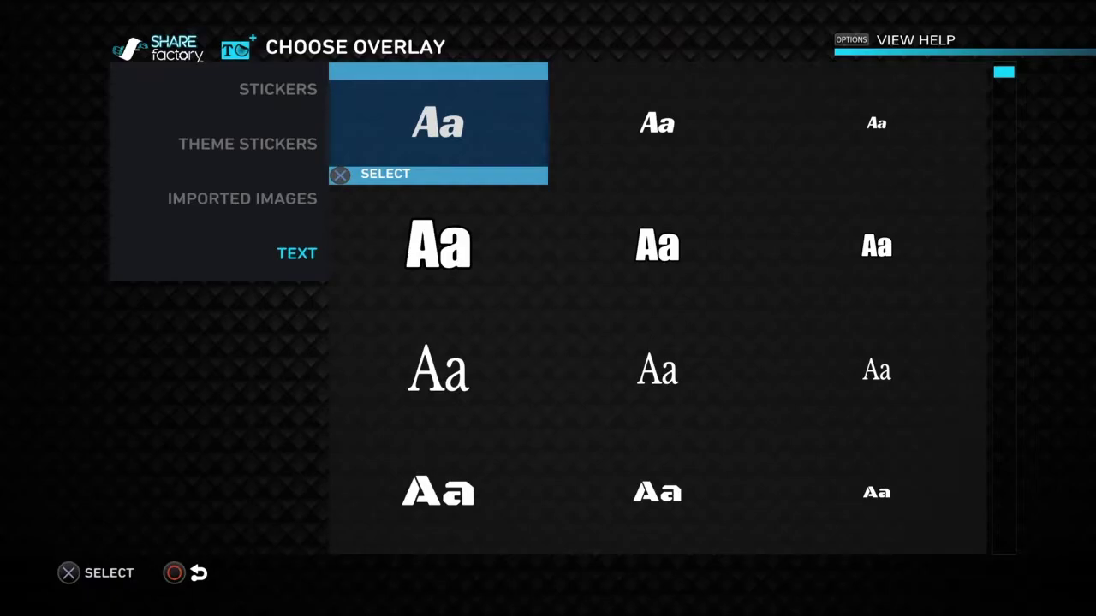
pyautogui.press('Right')
pyautogui.press('Return')
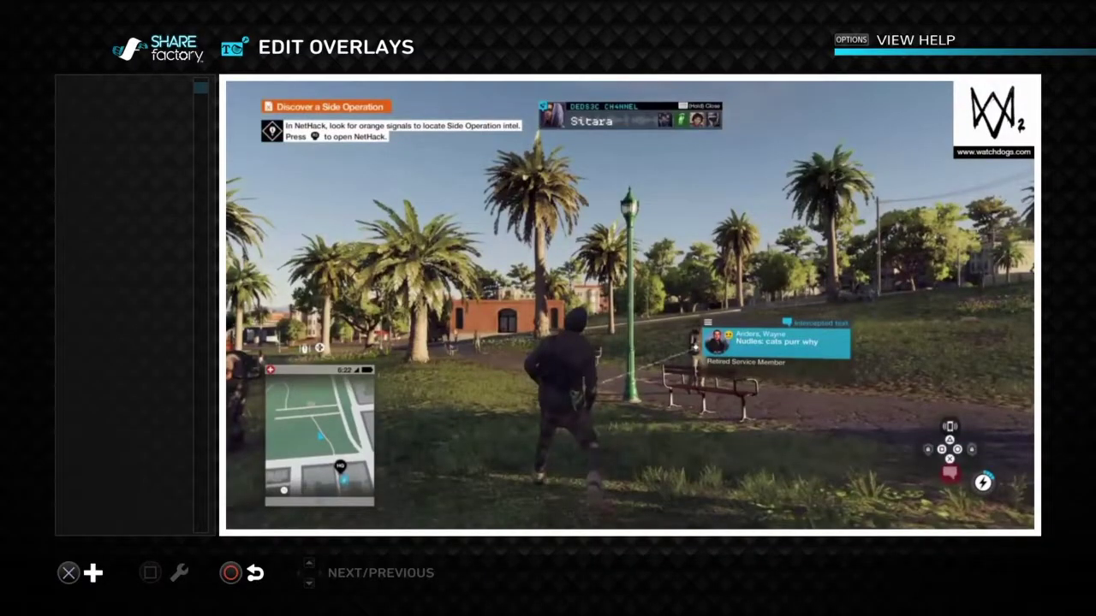
pyautogui.press('Return')
pyautogui.press('Return')
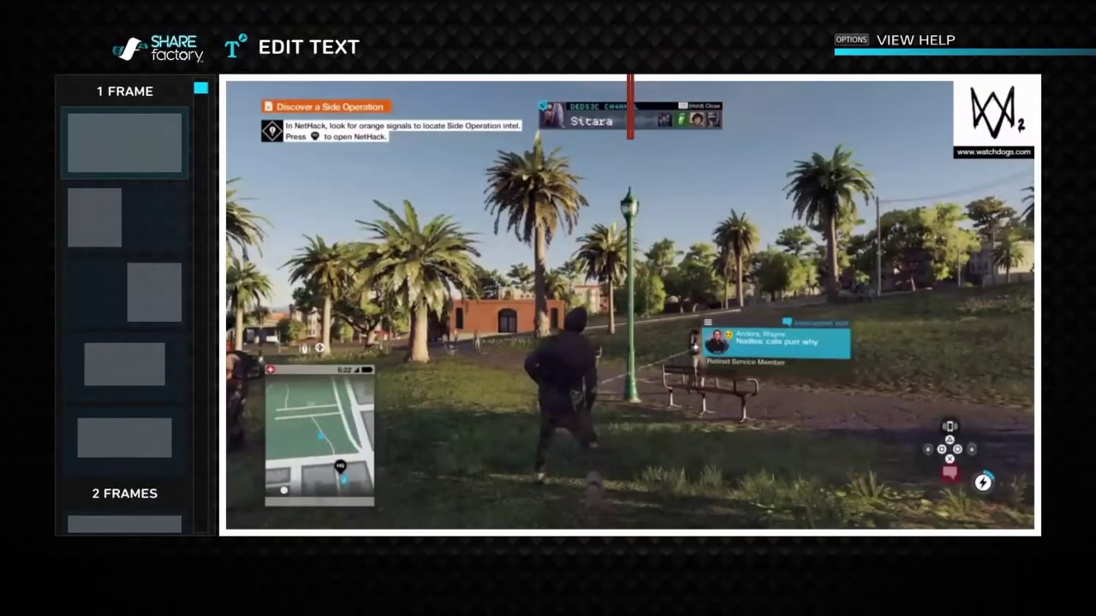
# - Enter "watch dog 2" as the content of the text overlay
pyautogui.write('t')
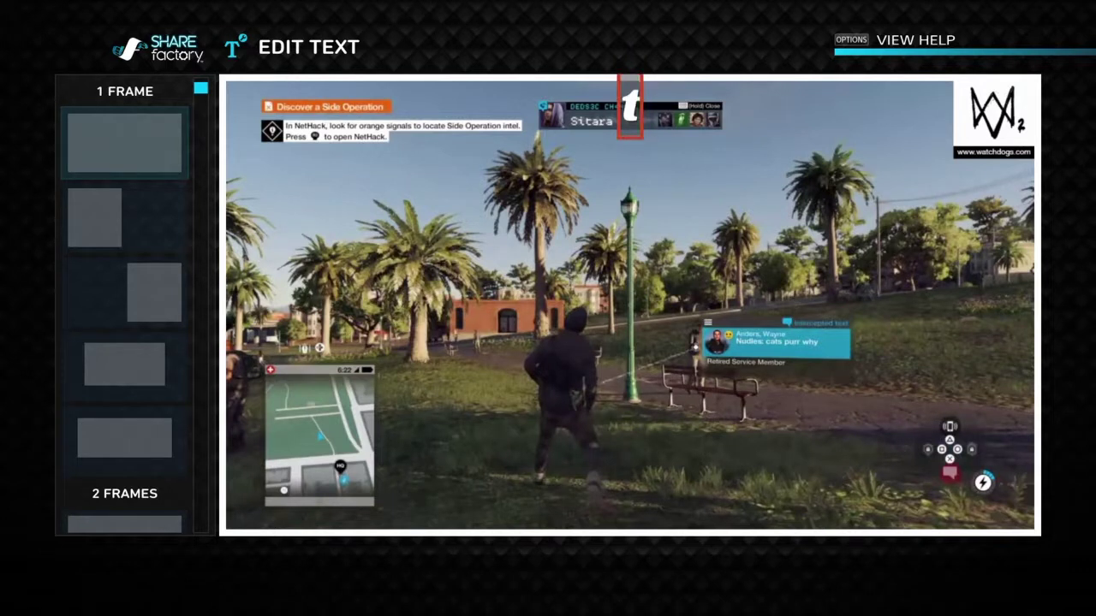
pyautogui.press('BackSpace')
pyautogui.write('w')
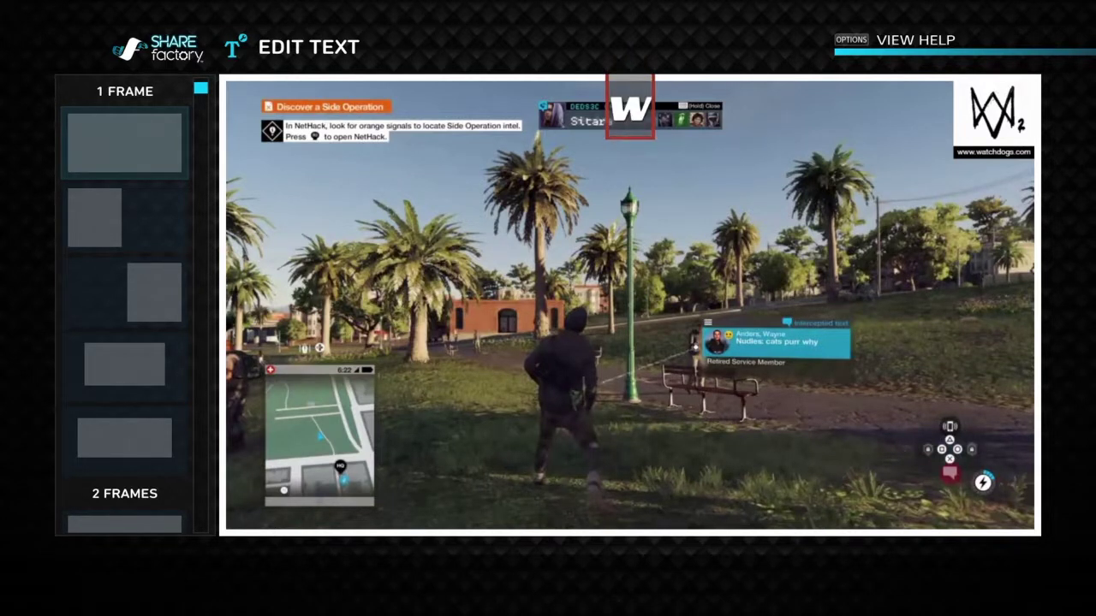
pyautogui.write('at')
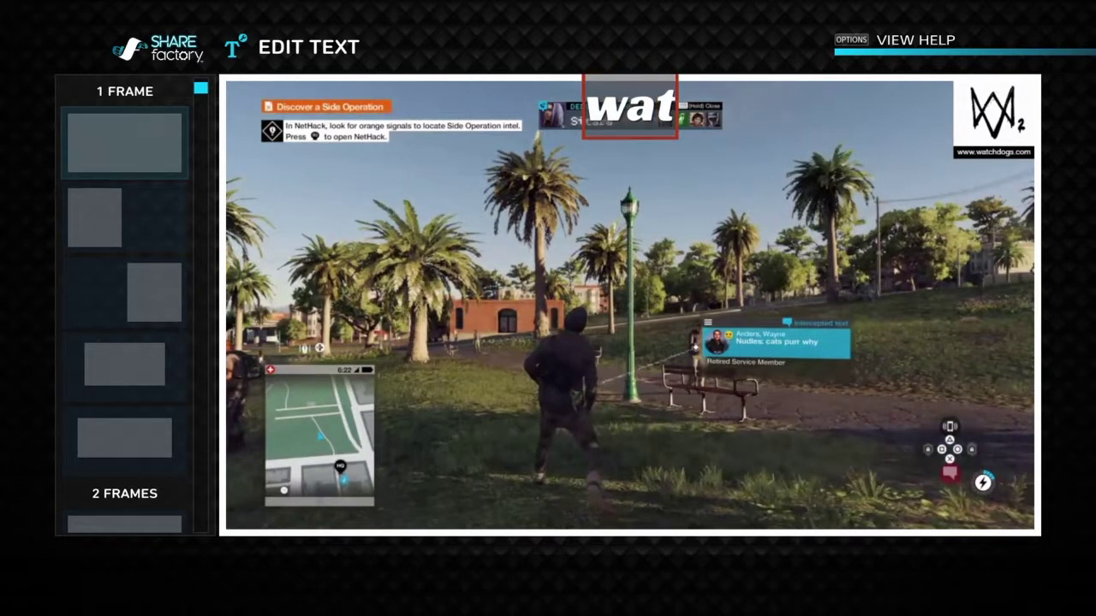
pyautogui.write('h')
pyautogui.press('BackSpace')
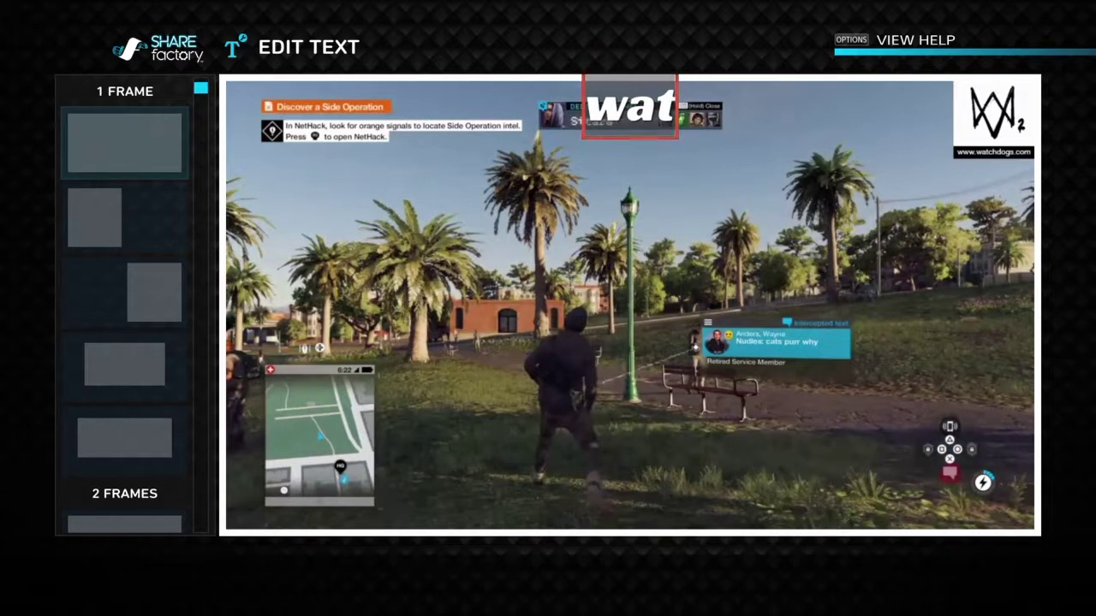
pyautogui.write('c')
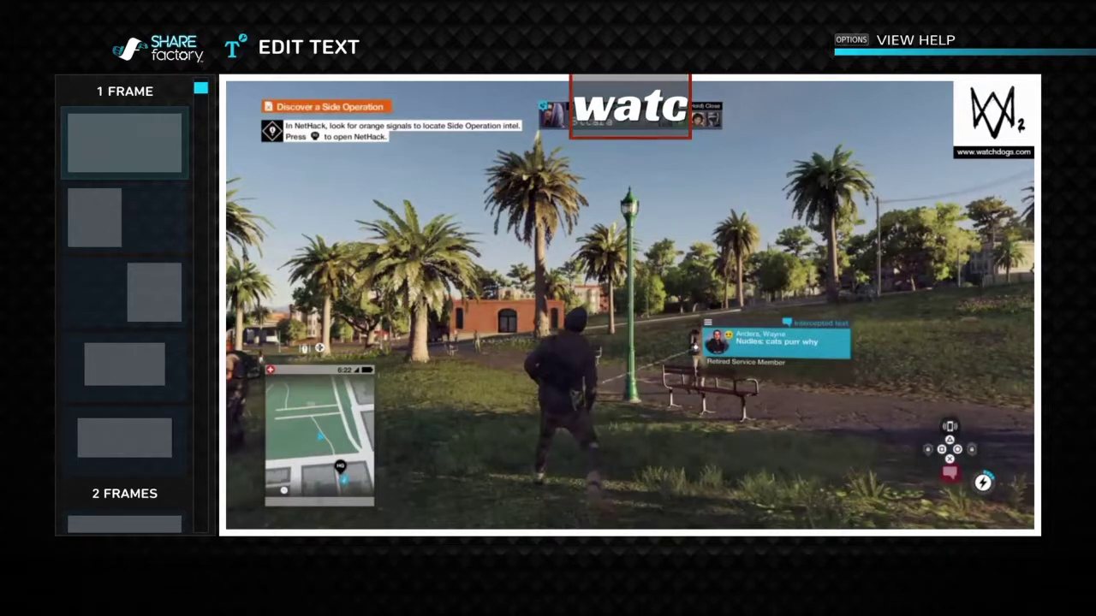
pyautogui.write('h')
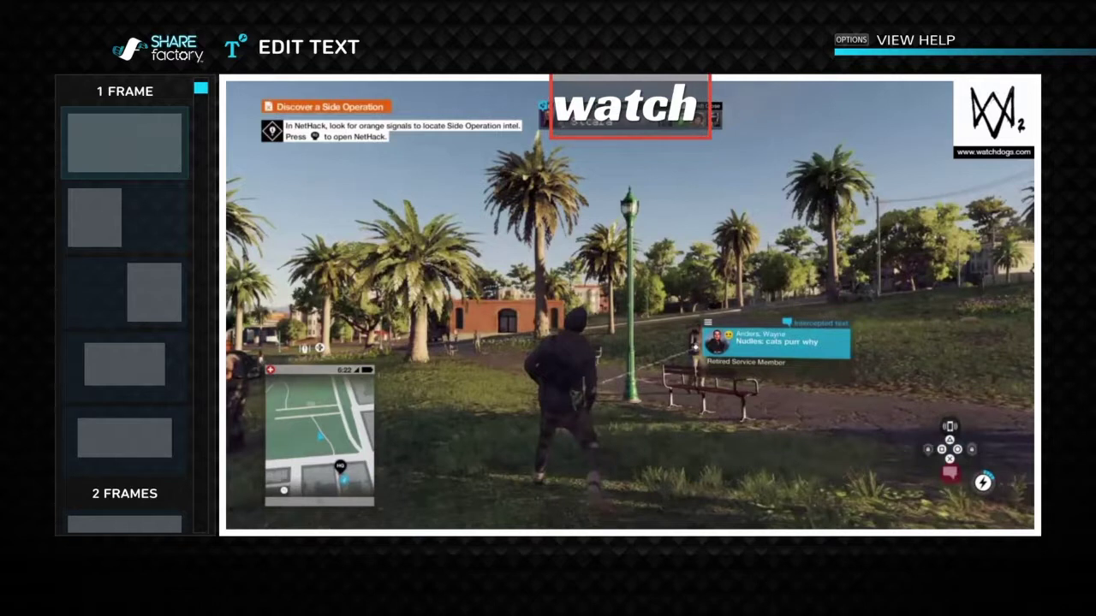
pyautogui.write(' do')
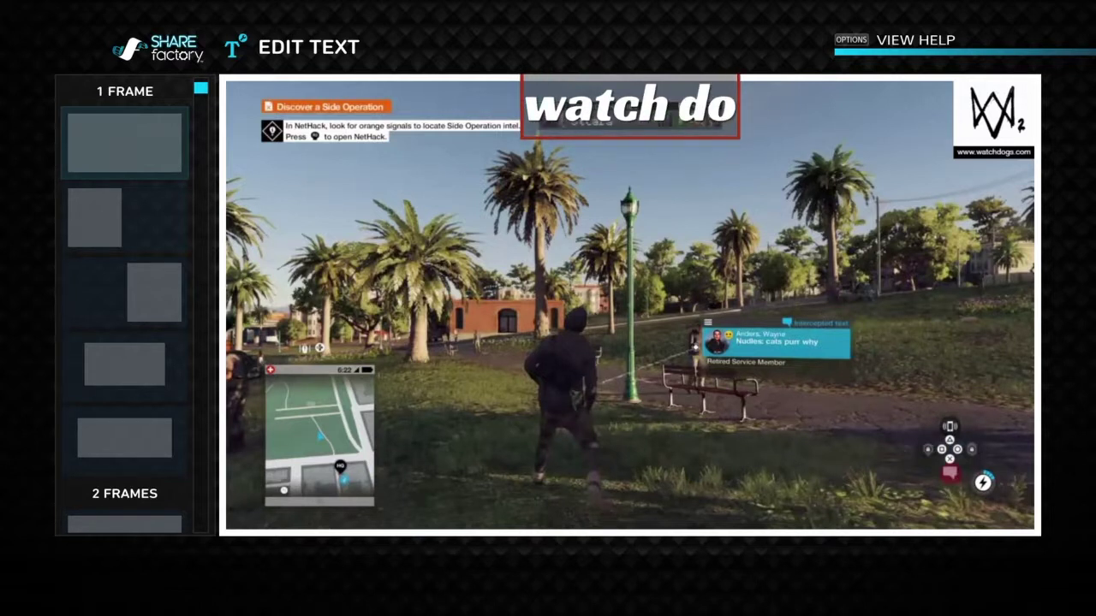
pyautogui.write('g')
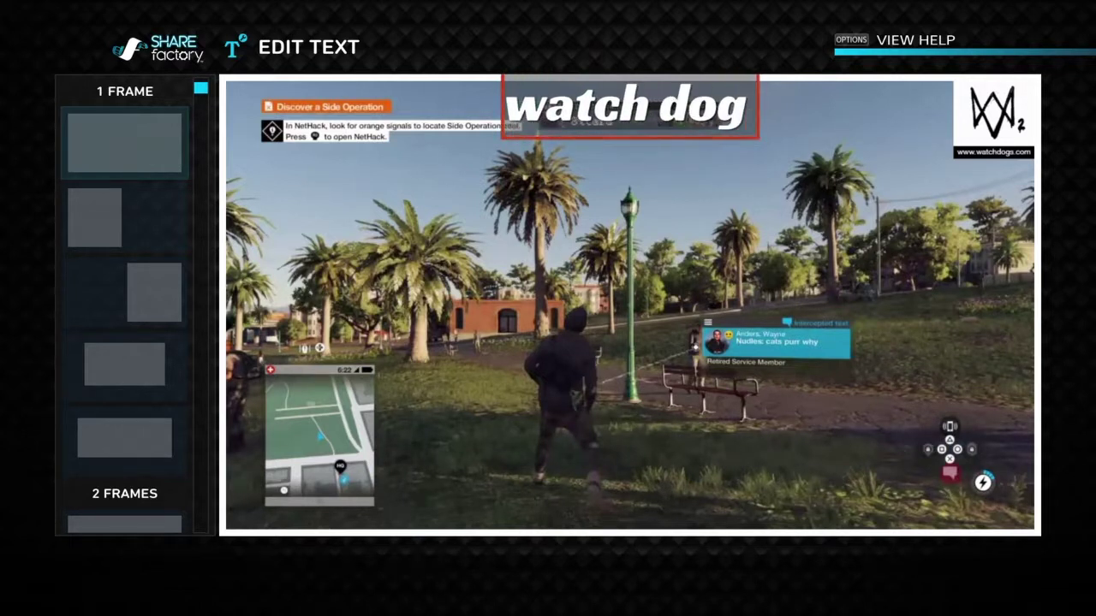
pyautogui.write(' 2')
pyautogui.press('Return')
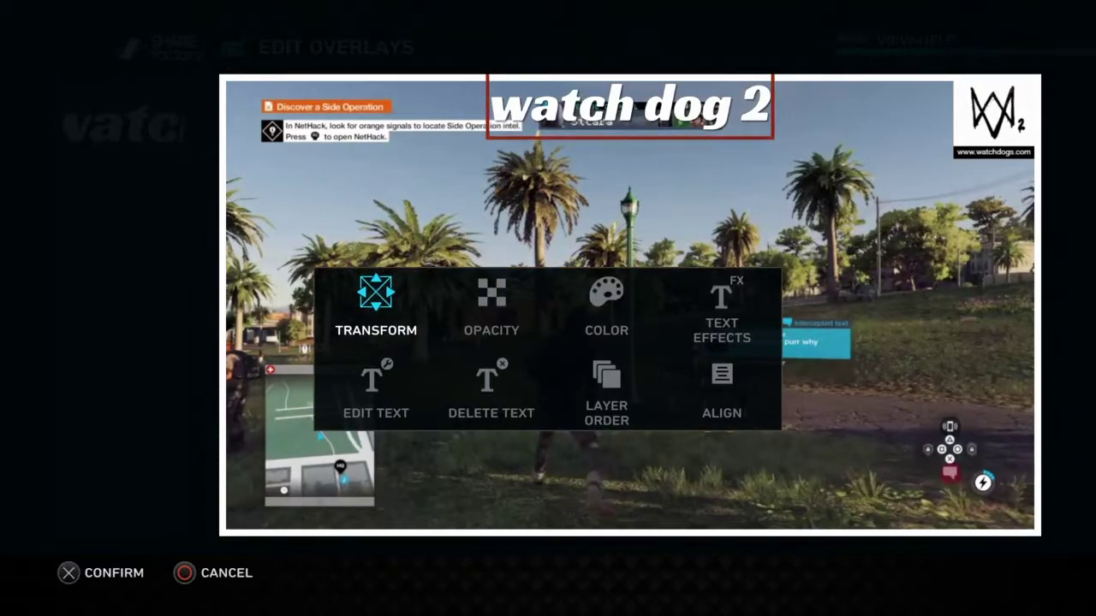
# - Enlarge the title text to nearly three quarters of the photo's width, place it across the sky area, and leave overlay editing
pyautogui.press('Return')
pyautogui.press('Down')
pyautogui.press('Left')
pyautogui.press('Down')
pyautogui.press('Right')
pyautogui.press('Left')
pyautogui.press('L1')
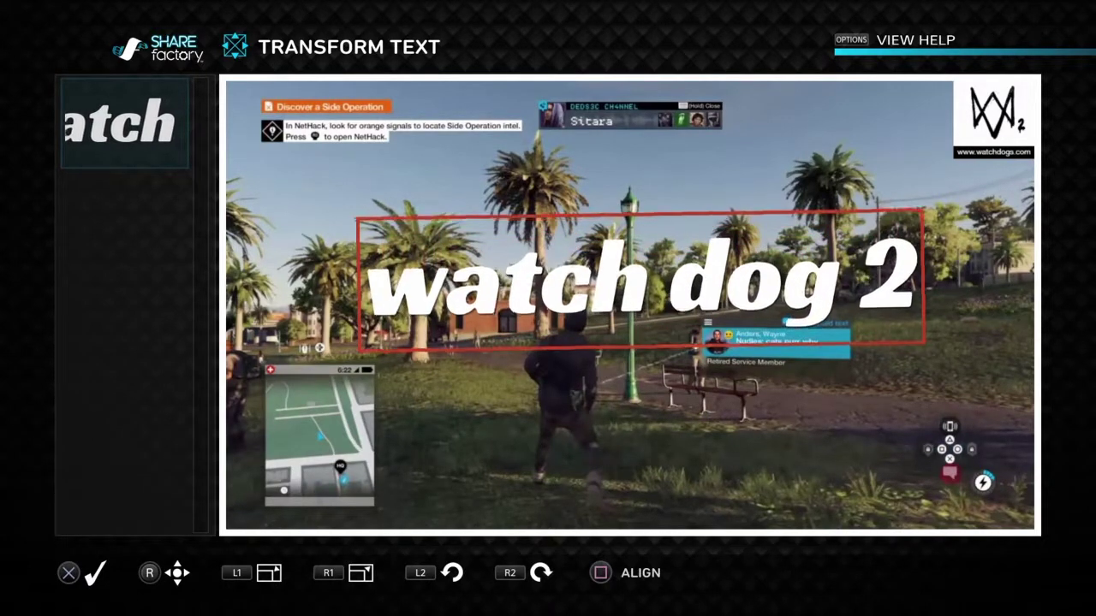
pyautogui.press('Up')
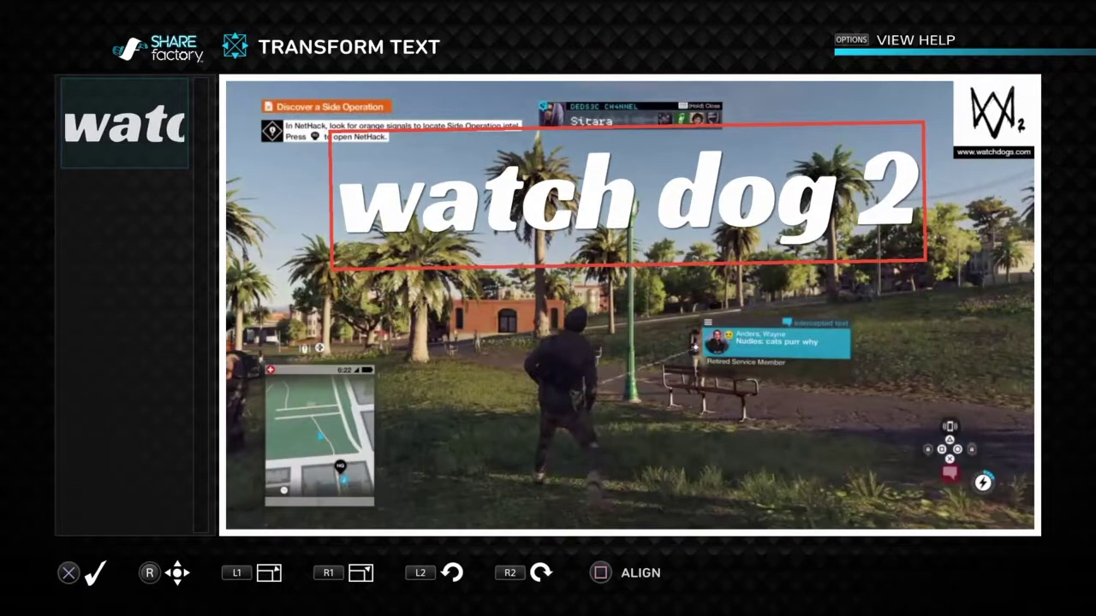
pyautogui.press('Return')
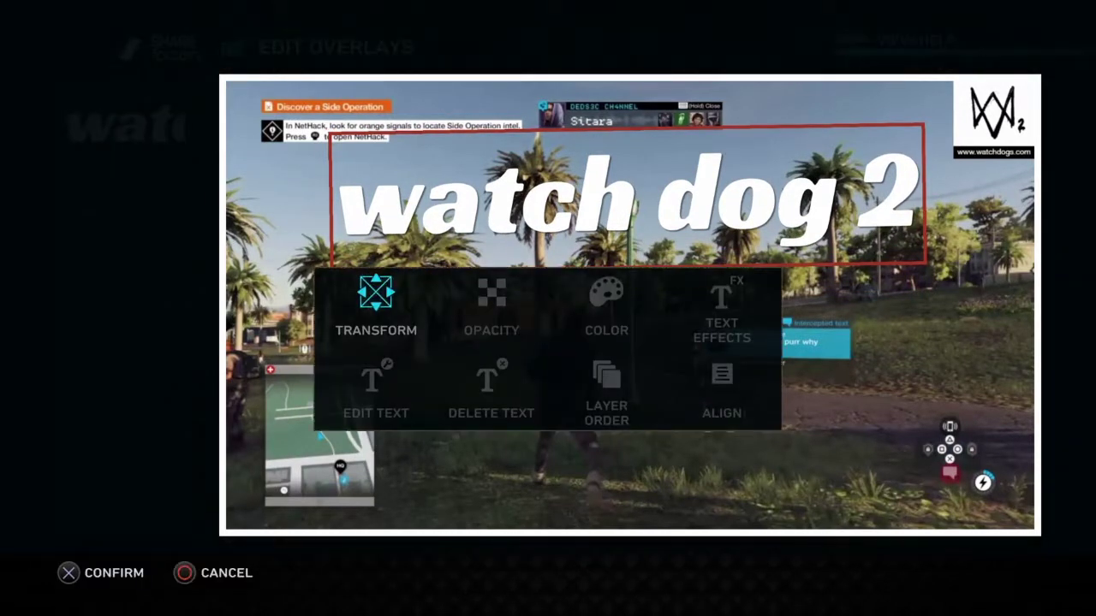
pyautogui.press('Escape')
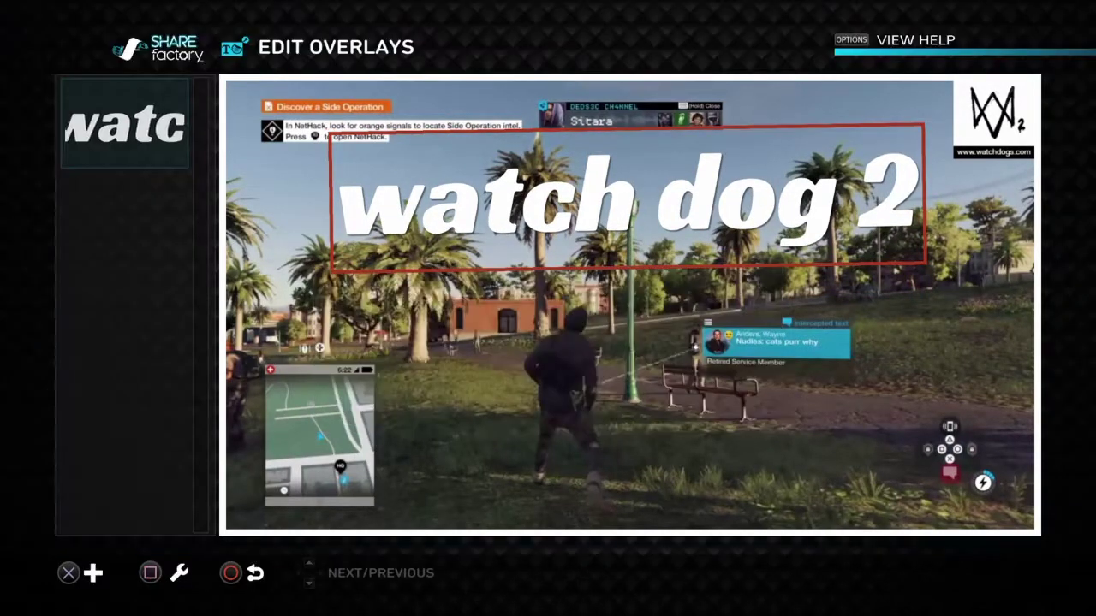
pyautogui.press('Escape')
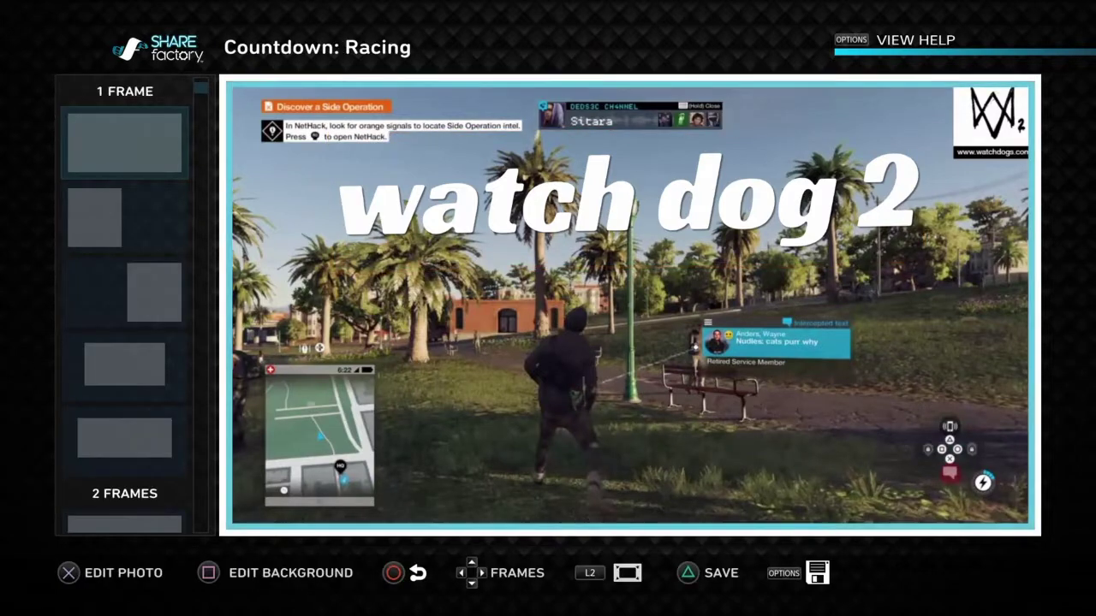
pyautogui.press('Escape')
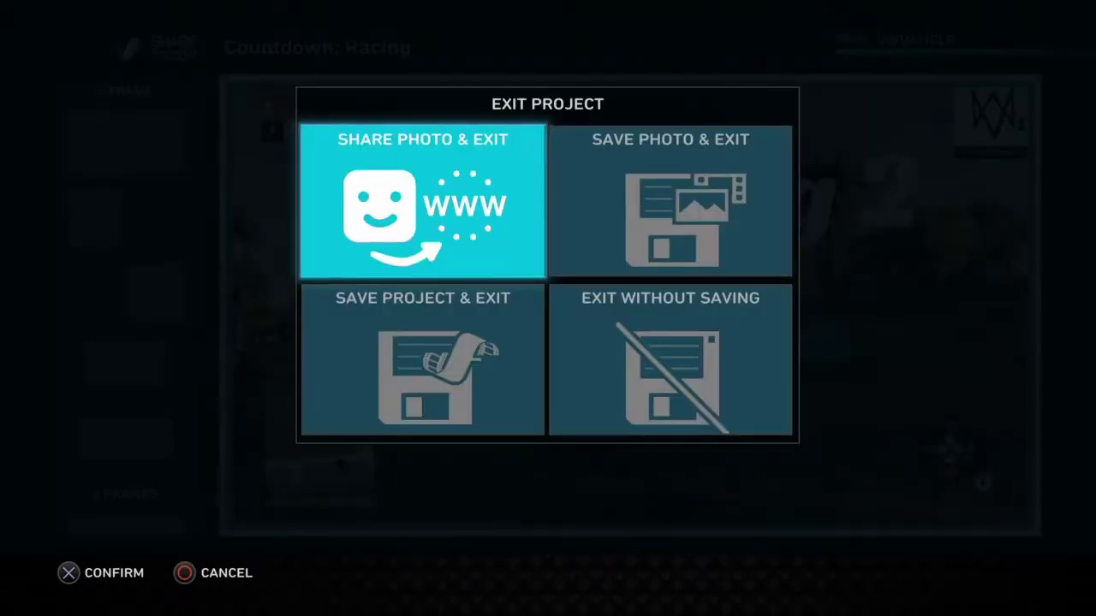
pyautogui.press('Escape')
pyautogui.press('s')
pyautogui.press('Left')
pyautogui.press('Left')
pyautogui.press('Left')
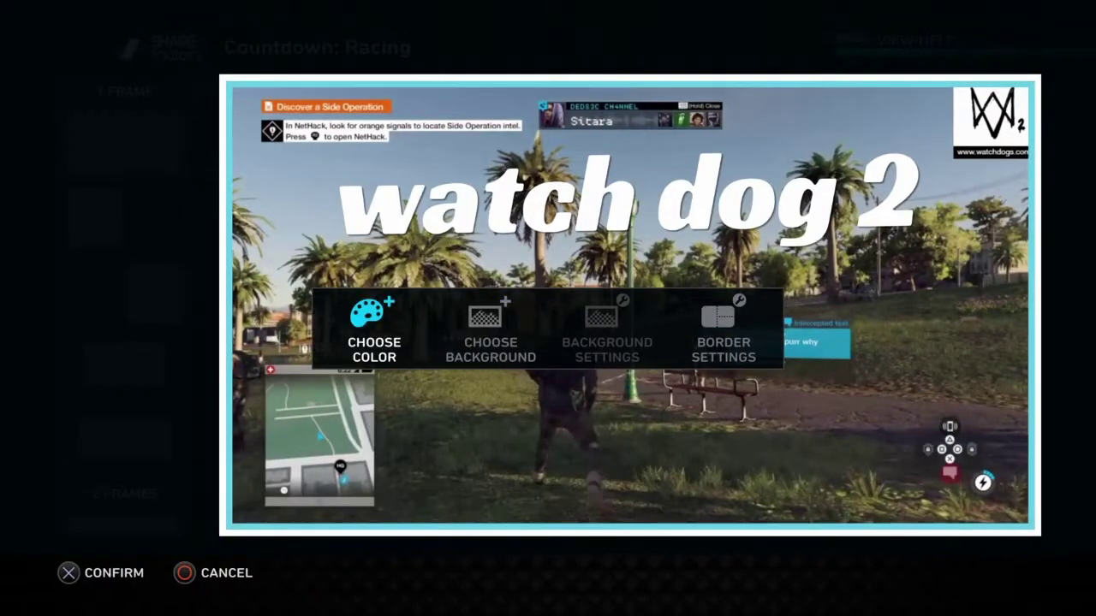
pyautogui.press('Return')
pyautogui.press('Escape')
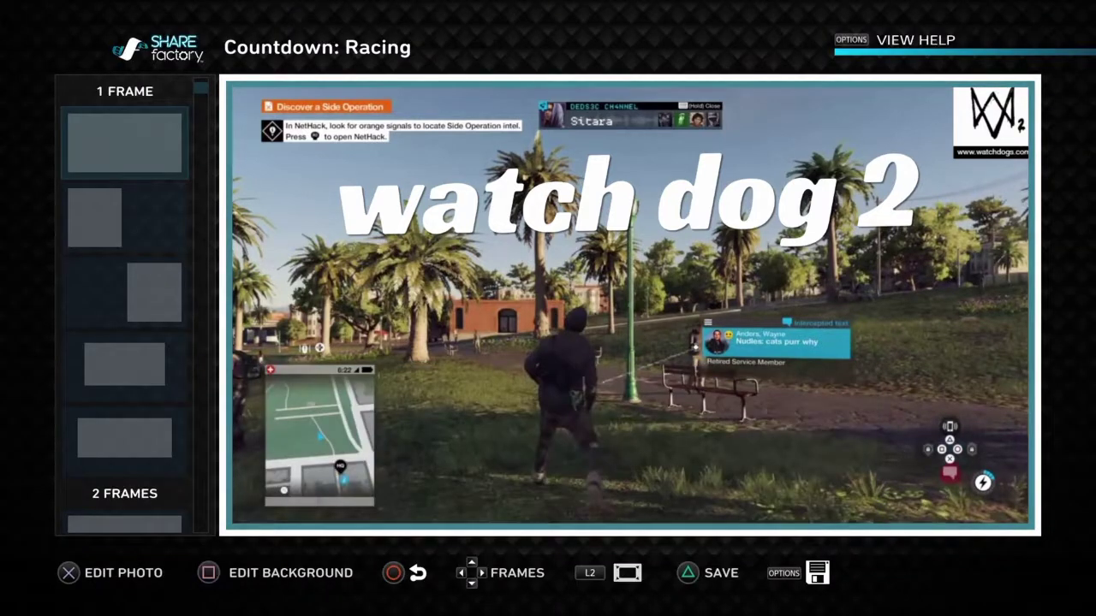
pyautogui.press('Return')
pyautogui.press('Right')
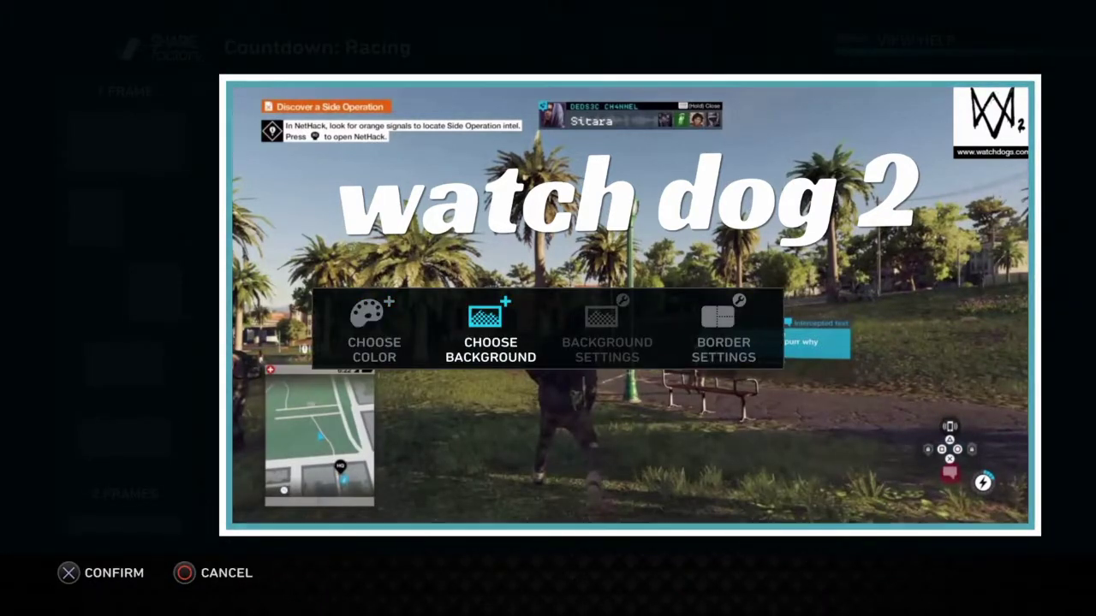
pyautogui.press('Return')
pyautogui.press('Escape')
pyautogui.press('Return')
pyautogui.press('Right')
pyautogui.press('Escape')
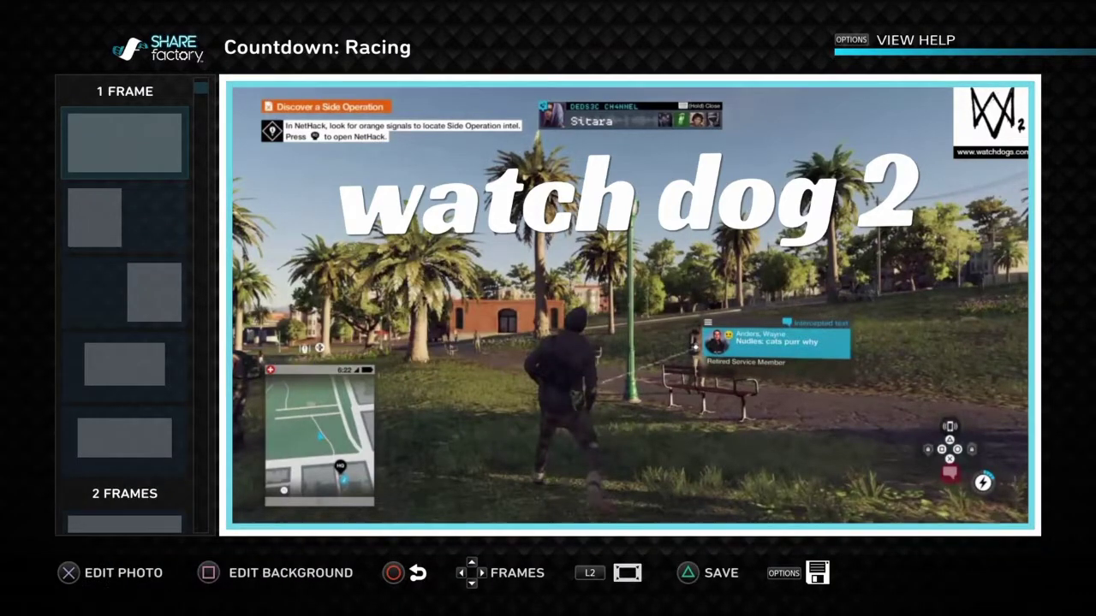
# - Zoom the photo to 179% and pan it so the hooded character, lamp post, bench and intercepted text box fill the frame
pyautogui.press('Return')
pyautogui.press('Right')
pyautogui.press('Right')
pyautogui.press('Up')
pyautogui.press('Right')
pyautogui.press('Left')
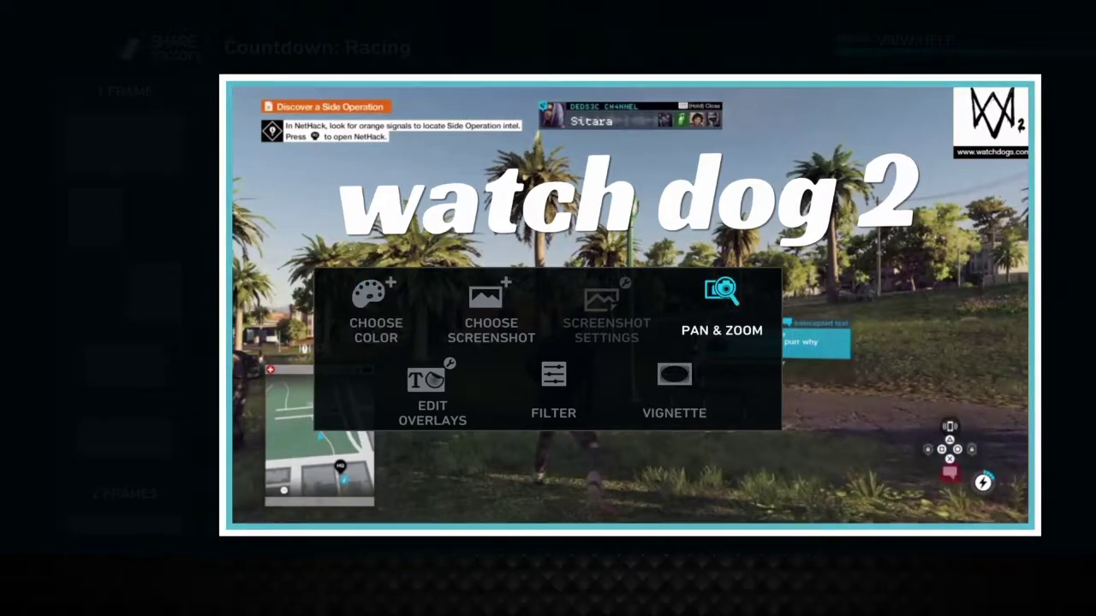
pyautogui.press('Return')
pyautogui.press('Right')
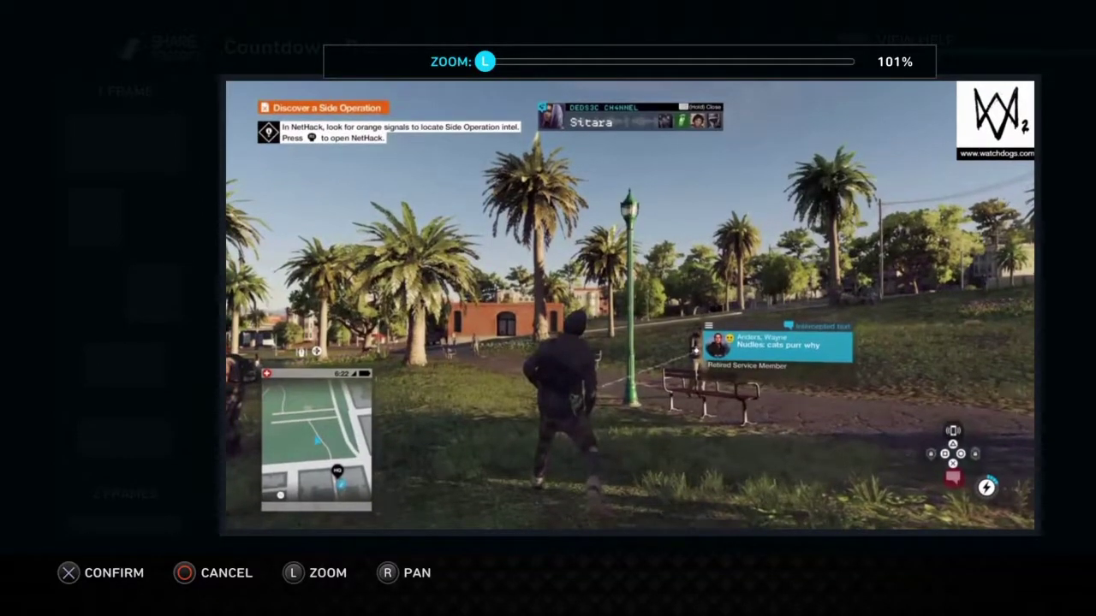
pyautogui.press('Up')
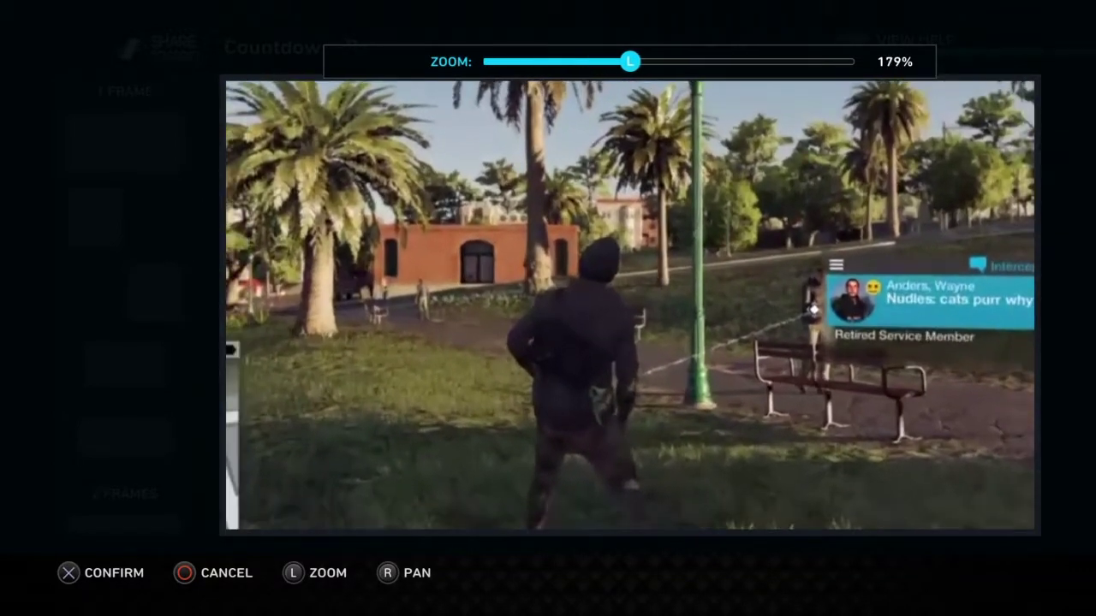
pyautogui.press('Right')
pyautogui.press('Up')
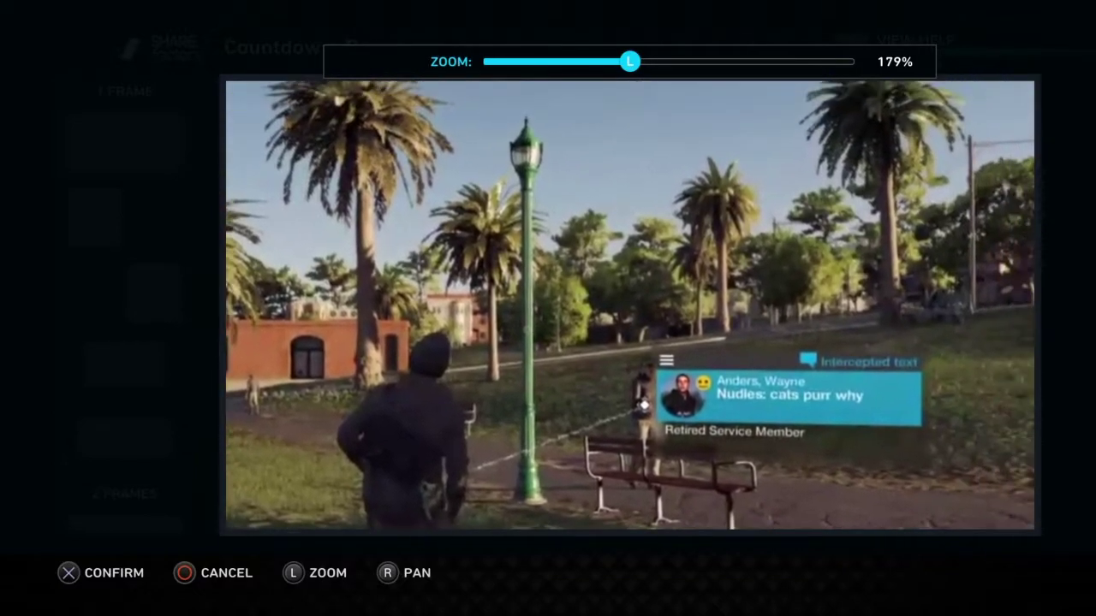
pyautogui.press('Return')
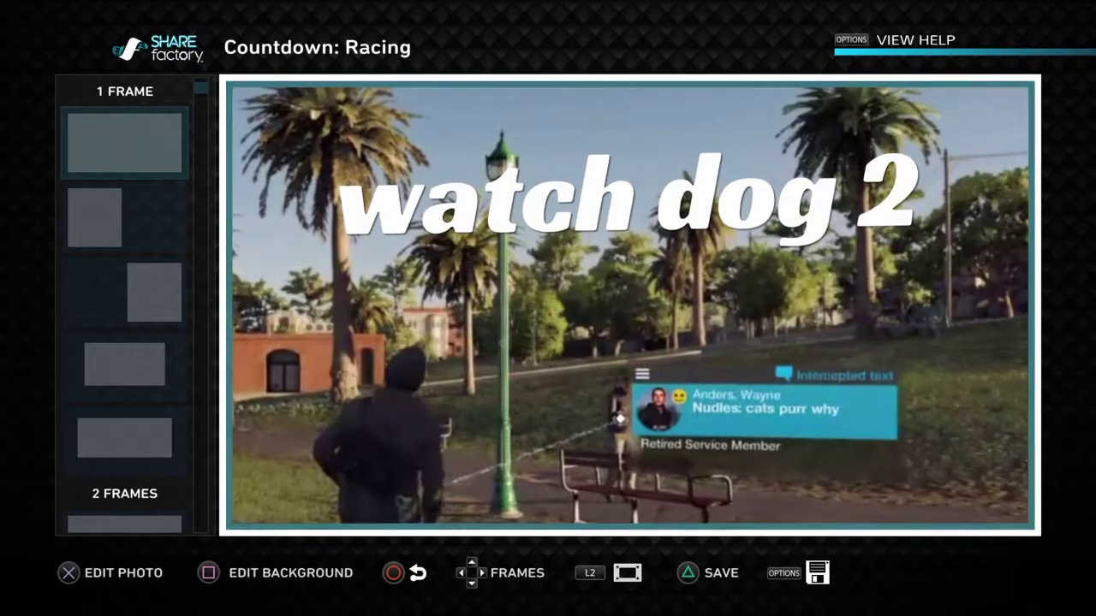
# - Save the photo project and export the titled photo to the gallery
pyautogui.press('Escape')
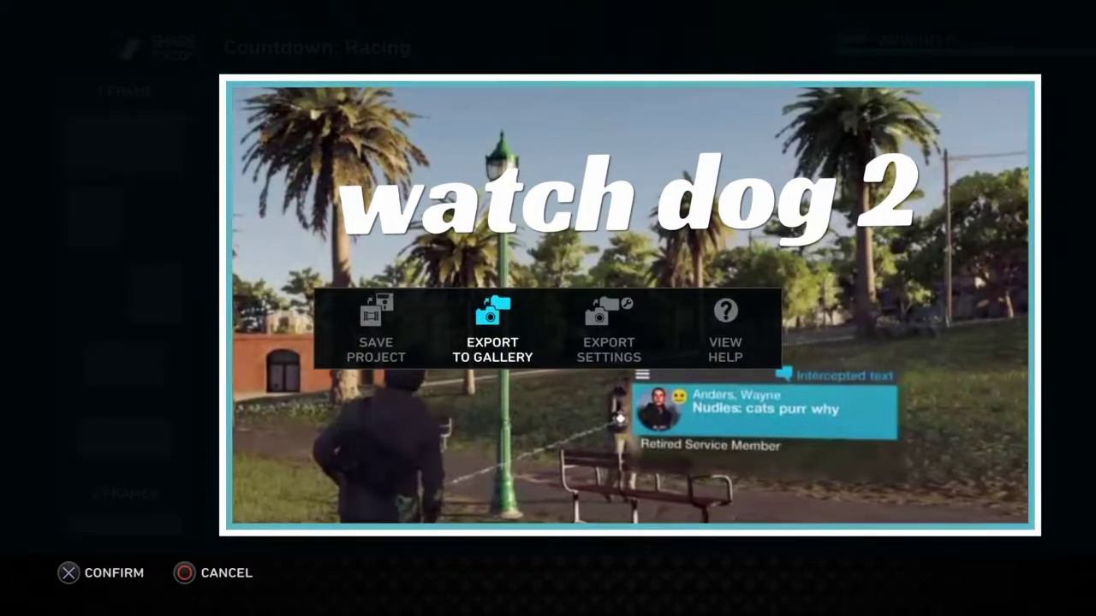
pyautogui.press('Left')
pyautogui.press('Return')
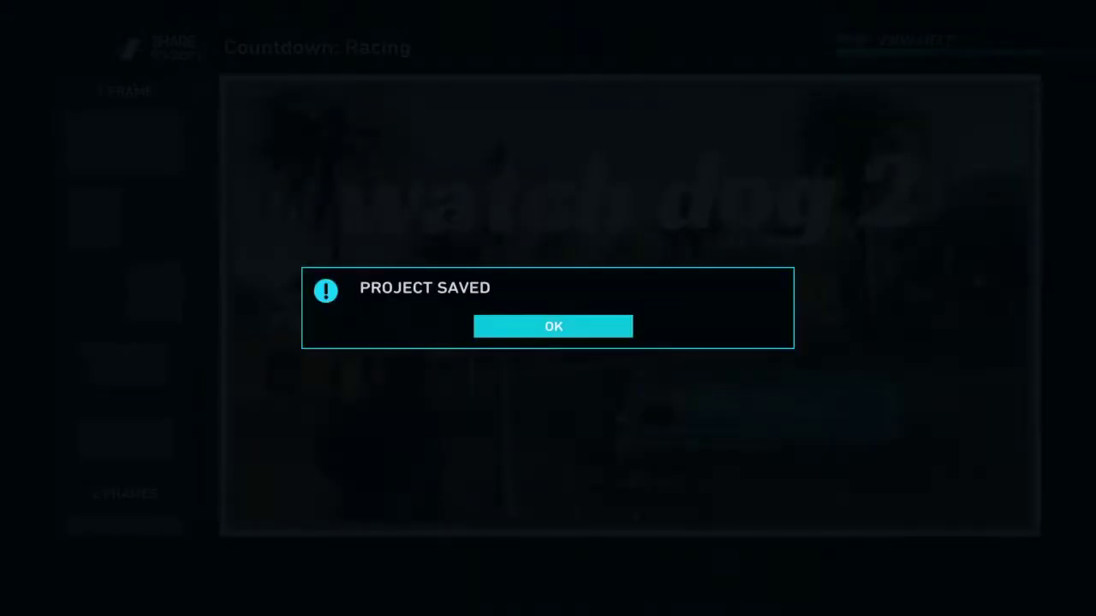
pyautogui.press('Return')
pyautogui.press('Escape')
pyautogui.press('Return')
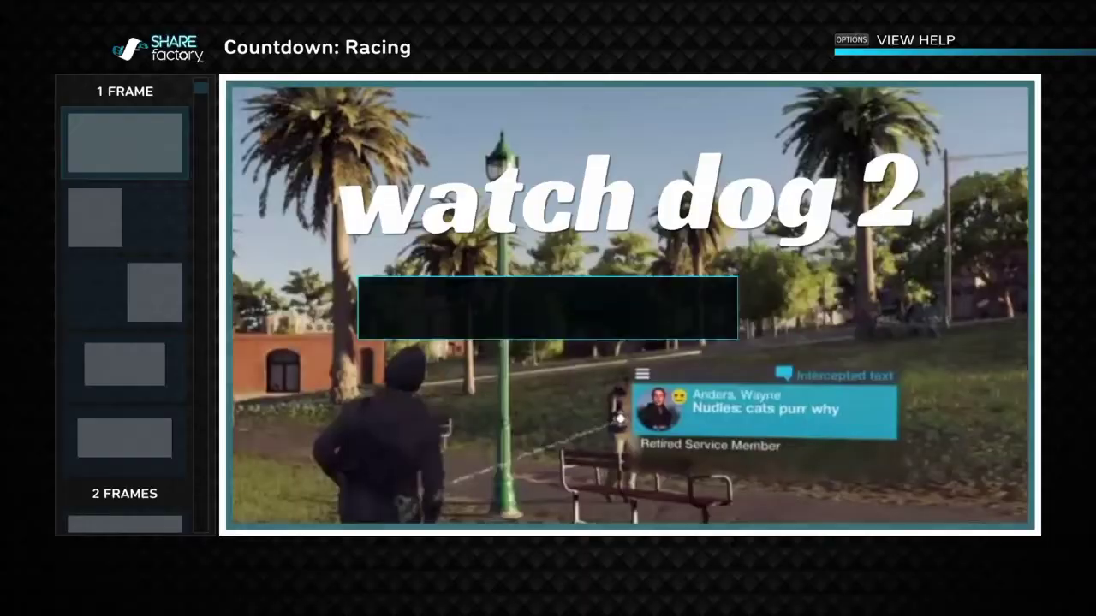
pyautogui.press('Return')
# - Exit the photo project to the main menu
pyautogui.press('Escape')
pyautogui.press('Escape')
pyautogui.press('Escape')
pyautogui.press('Right')
pyautogui.press('Down')
pyautogui.press('Return')
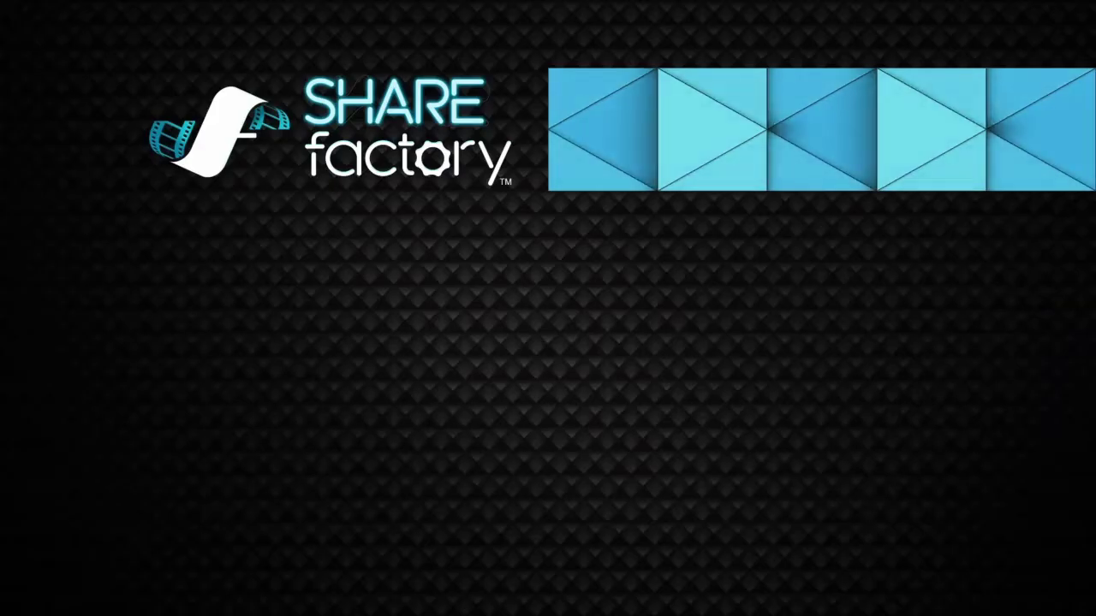
# - Open the last video project
pyautogui.press('Right')
pyautogui.press('Down')
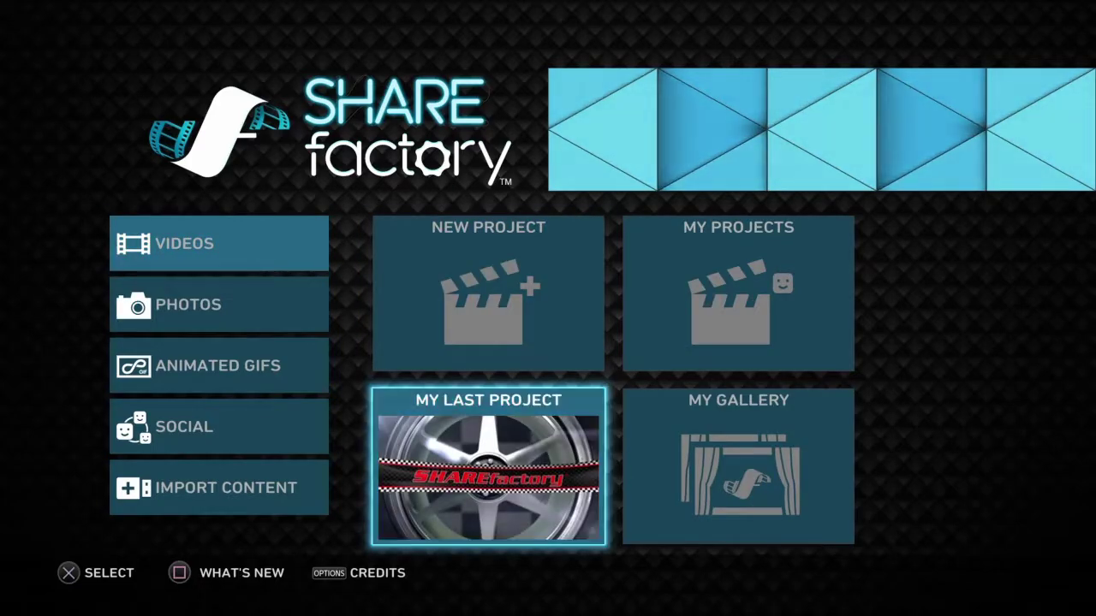
pyautogui.press('Return')
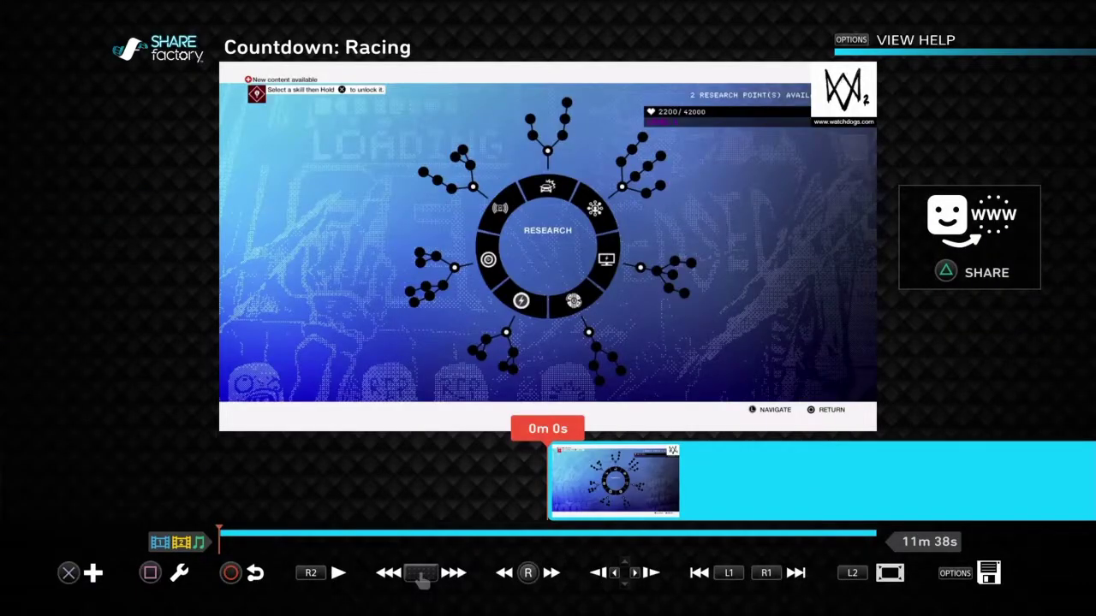
# - Add the exported "watch dog 2" photo as a screenshot at the start of the video timeline
pyautogui.press('Return')
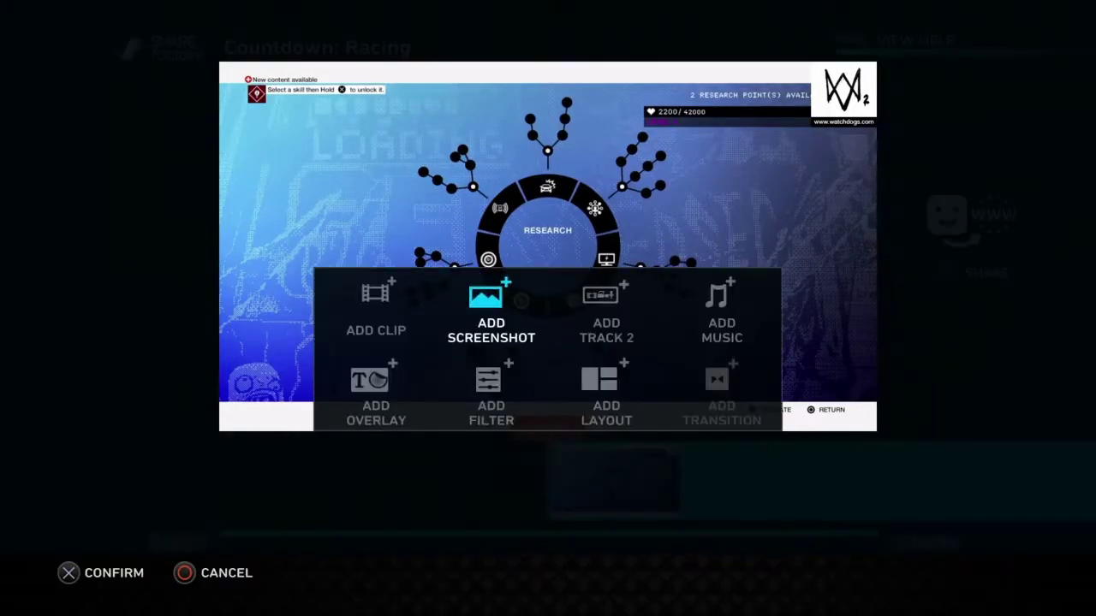
pyautogui.press('Return')
pyautogui.press('Down')
pyautogui.press('Down')
pyautogui.press('Down')
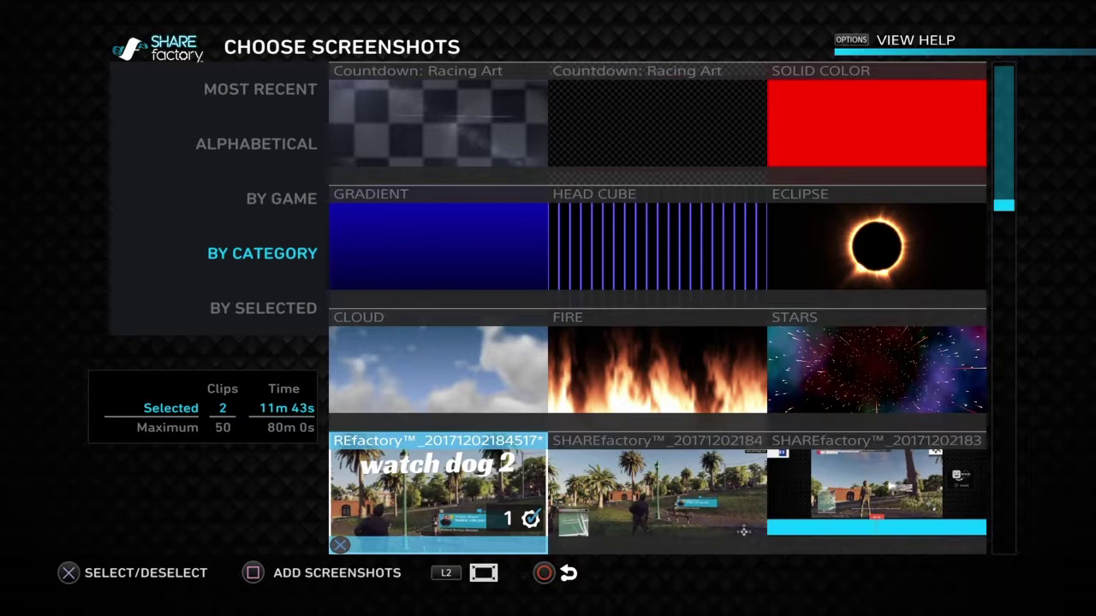
pyautogui.press('Return')
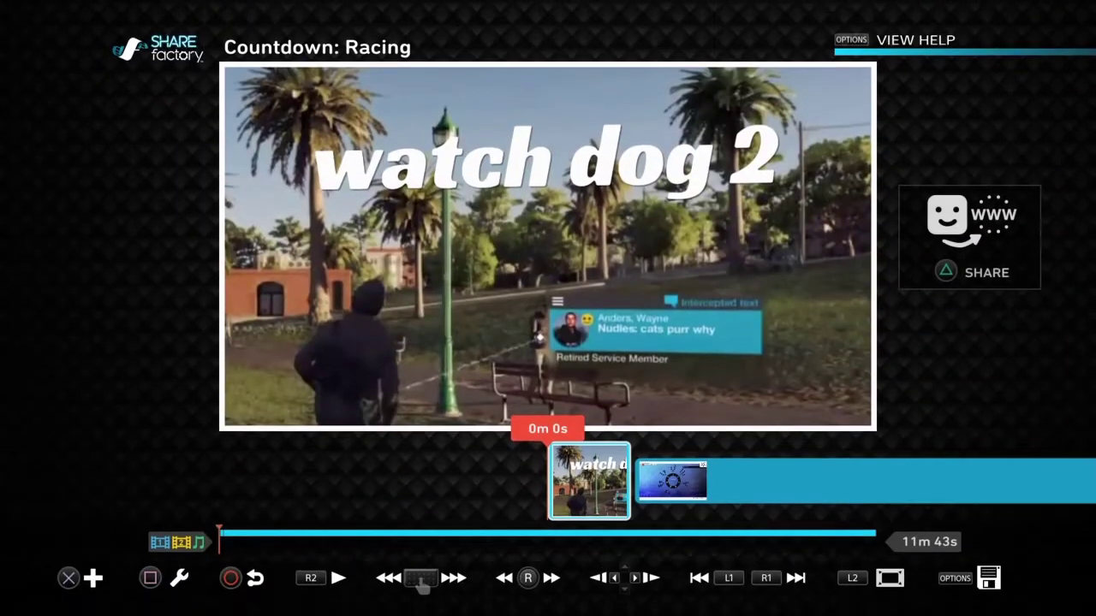
# - Generate the project thumbnail from the title photo at 0m 0s
pyautogui.press('Menu')
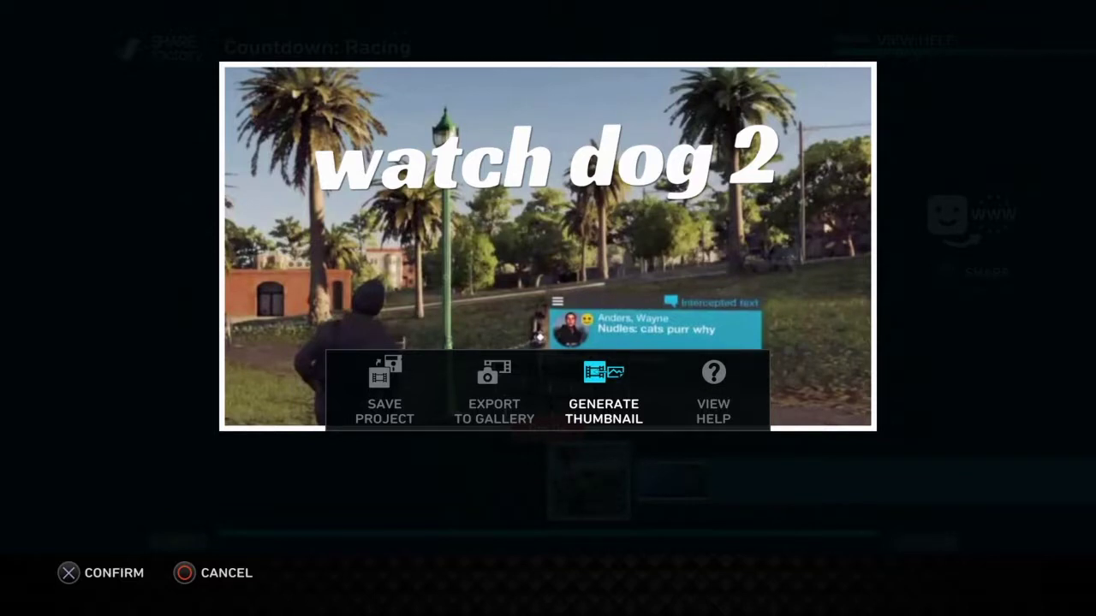
pyautogui.press('Return')
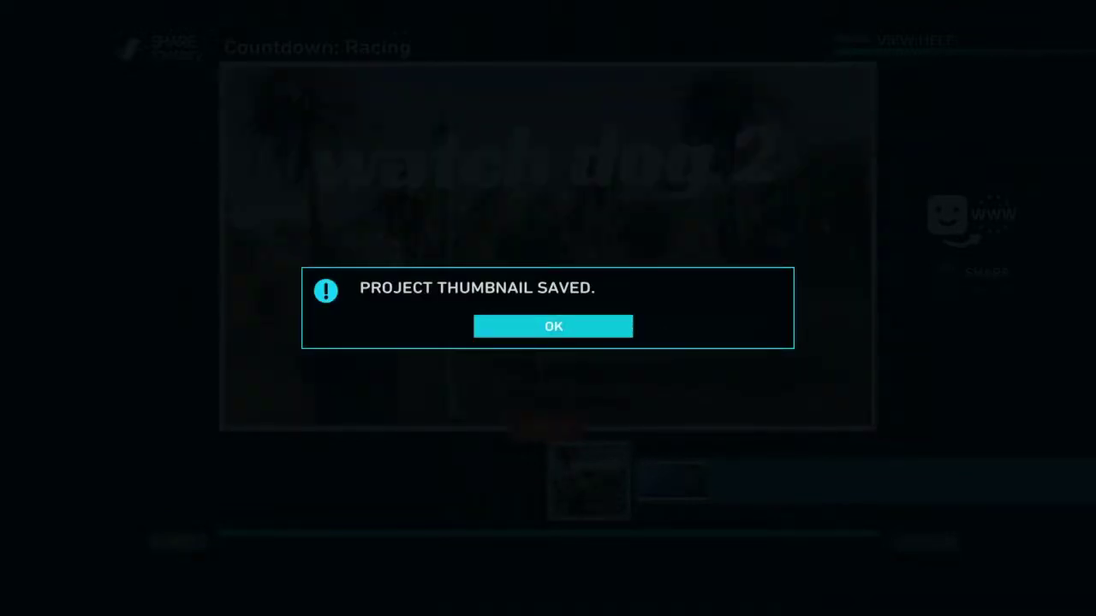
# - Delete the "watch dog 2" title photo from the start of the video timeline using the Split Clip tool
pyautogui.press('Return')
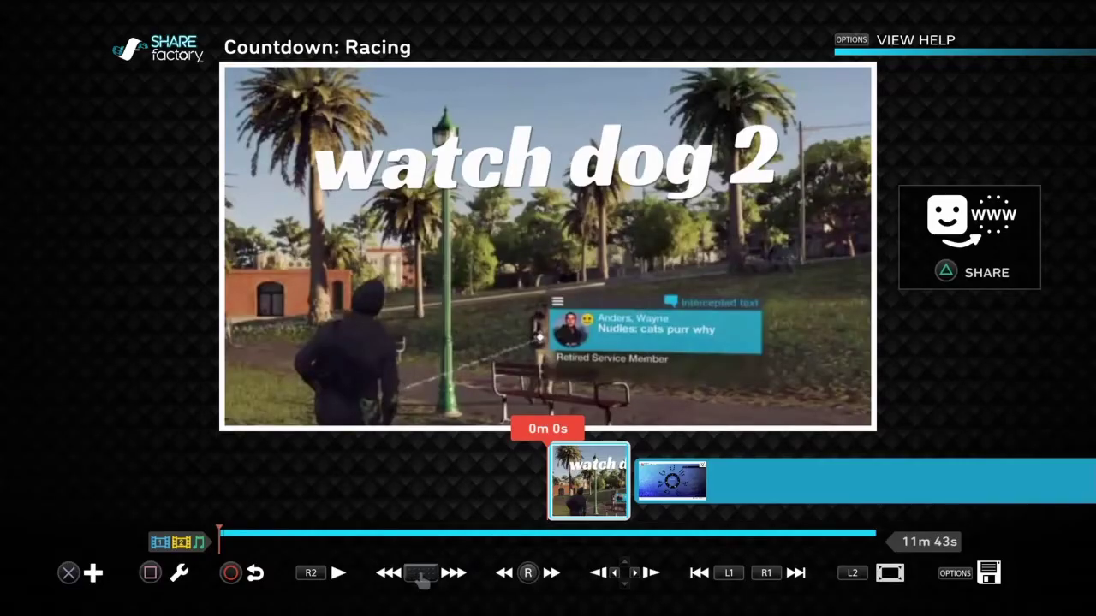
pyautogui.press('Return')
pyautogui.press('Return')
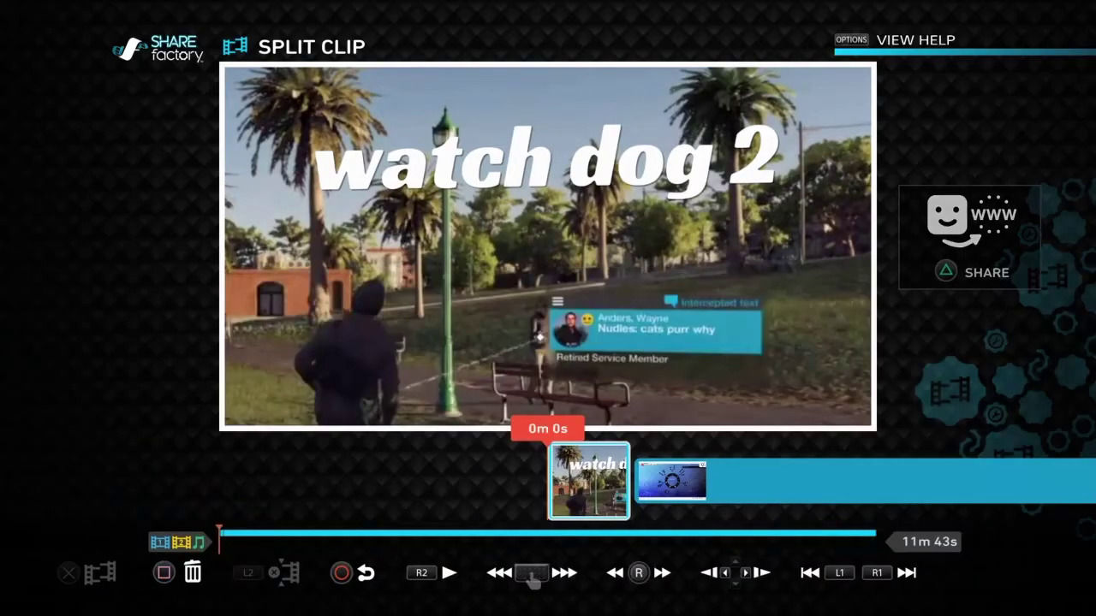
pyautogui.press('Delete')
pyautogui.press('Left')
pyautogui.press('Return')
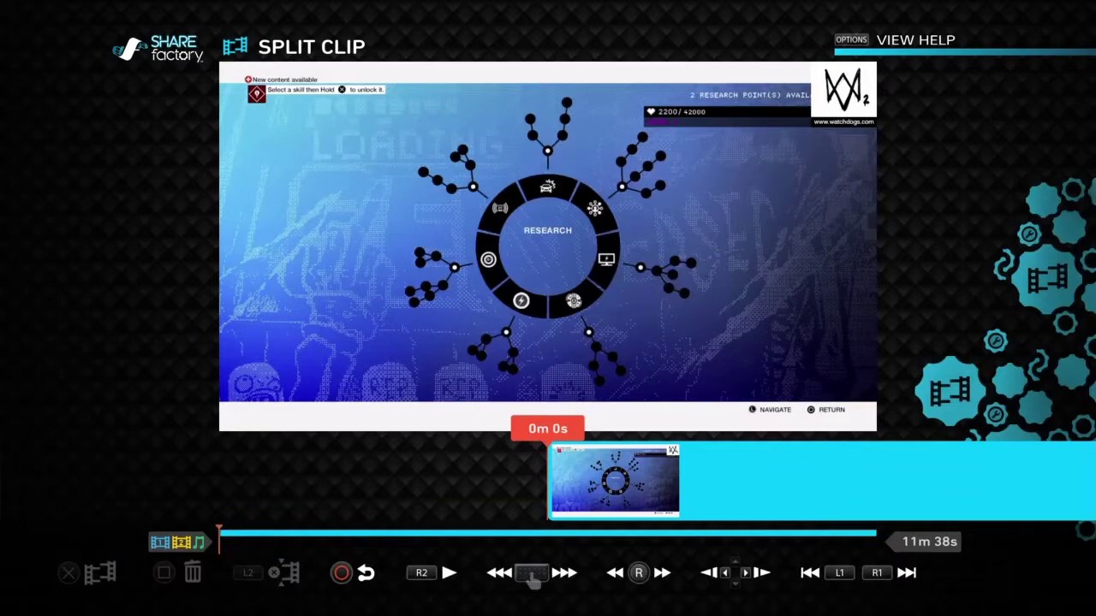
# - Leave the Split Clip tool and exit the video project without saving
pyautogui.press('Right')
pyautogui.press('Left')
pyautogui.press('Escape')
pyautogui.press('Escape')
pyautogui.press('Down')
pyautogui.press('Right')
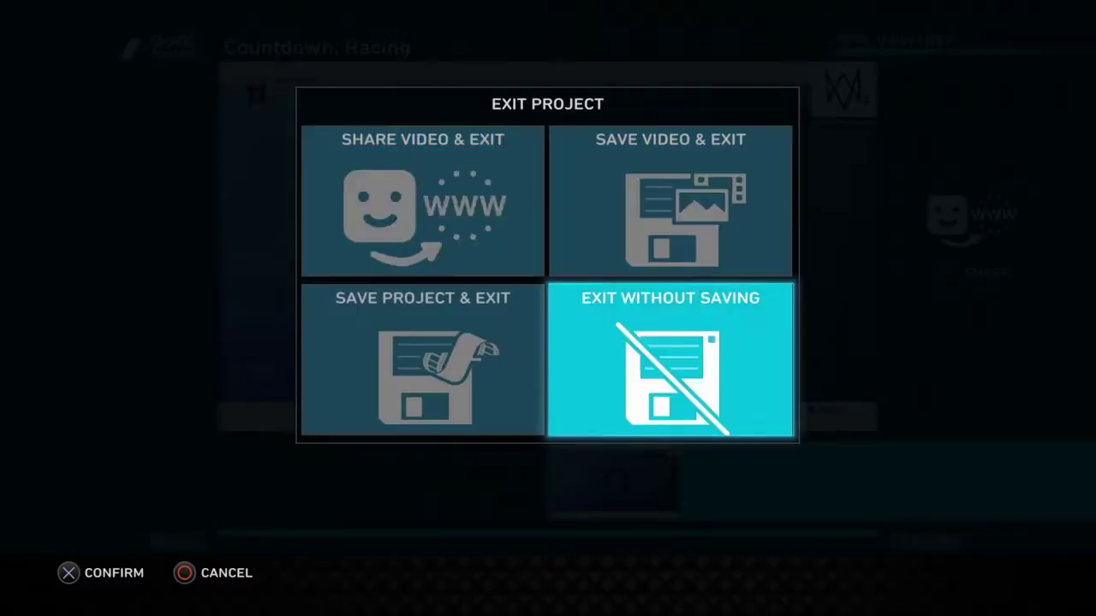
pyautogui.press('Return')
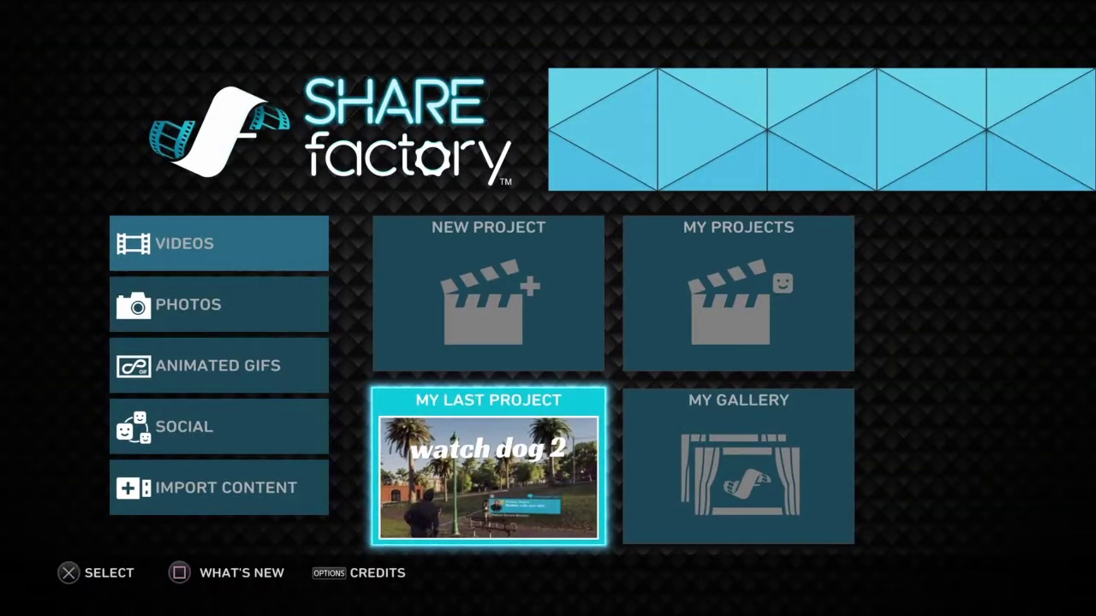
# - Reopen the last video project and check the start of its timeline
pyautogui.press('Right')
pyautogui.press('Left')
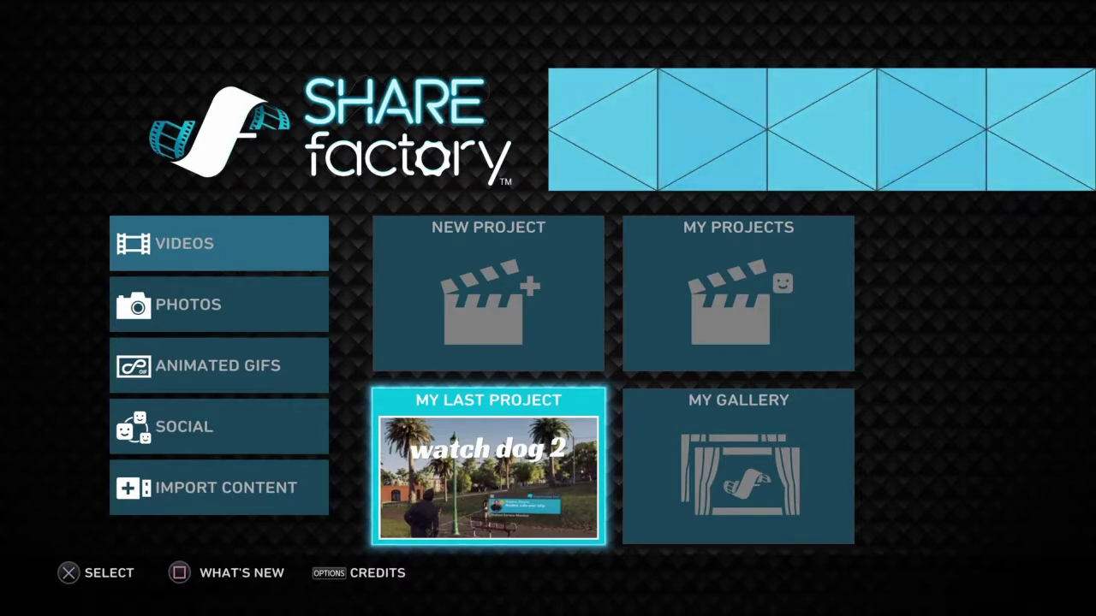
pyautogui.press('Return')
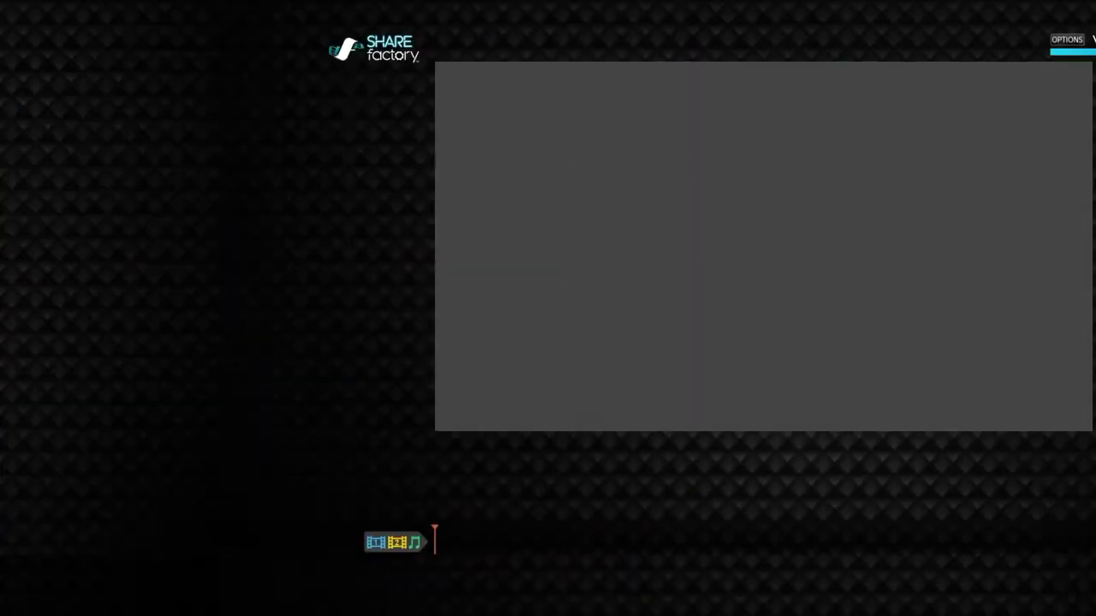
pyautogui.press('Right')
pyautogui.press('Left')
pyautogui.press('Right')
pyautogui.press('Right')
pyautogui.press('Left')
pyautogui.press('Left')
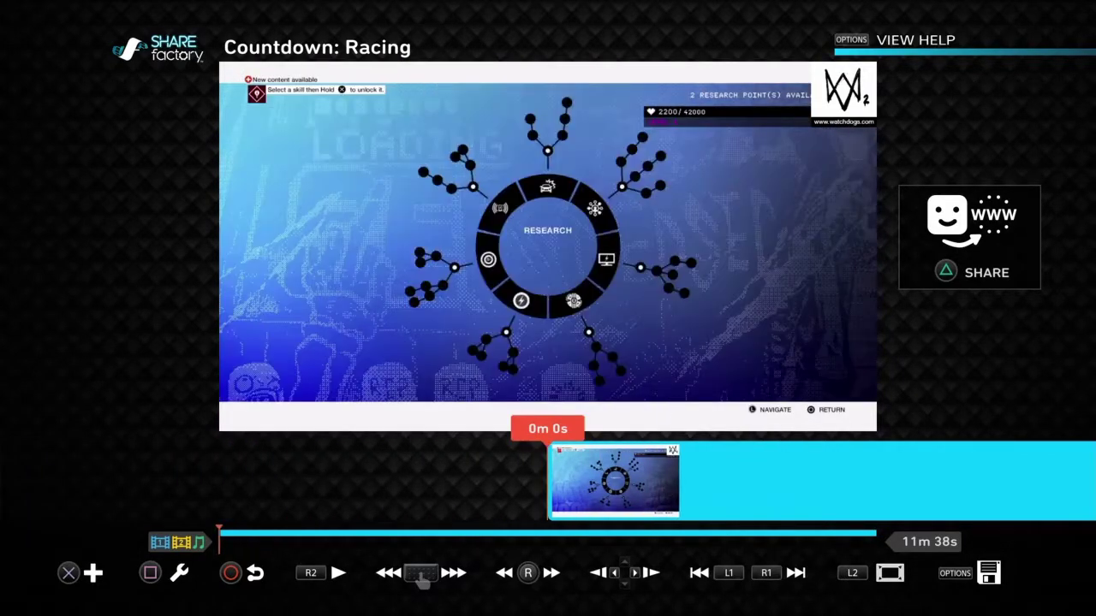